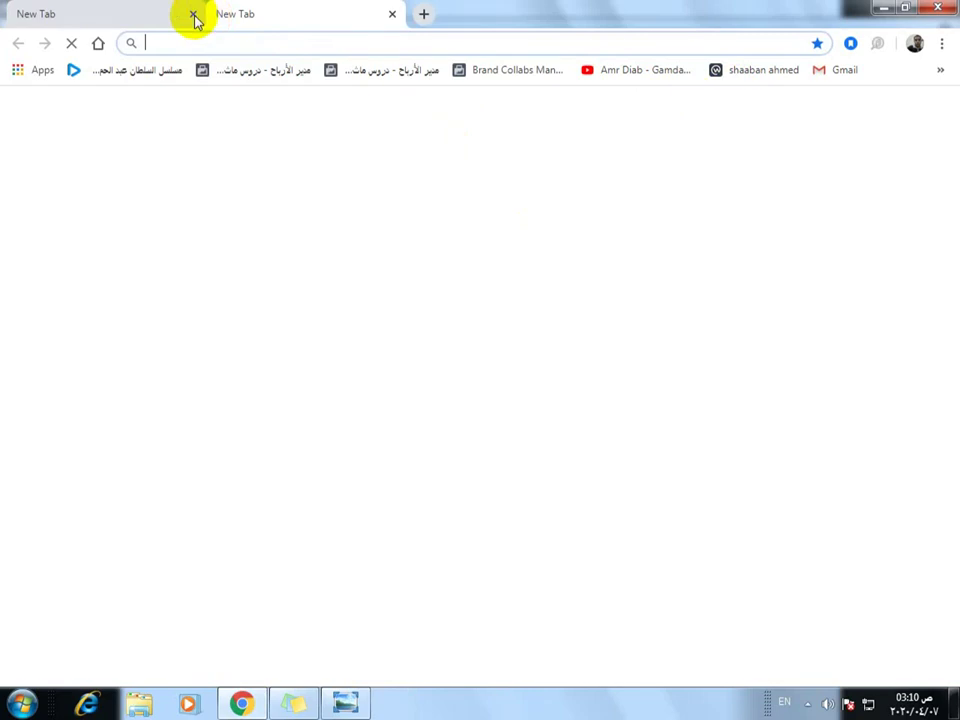
- Close the extra empty tab and open the Google homepage from its new-tab shortcut
{"action": "left_click", "coordinate": [193, 15]}
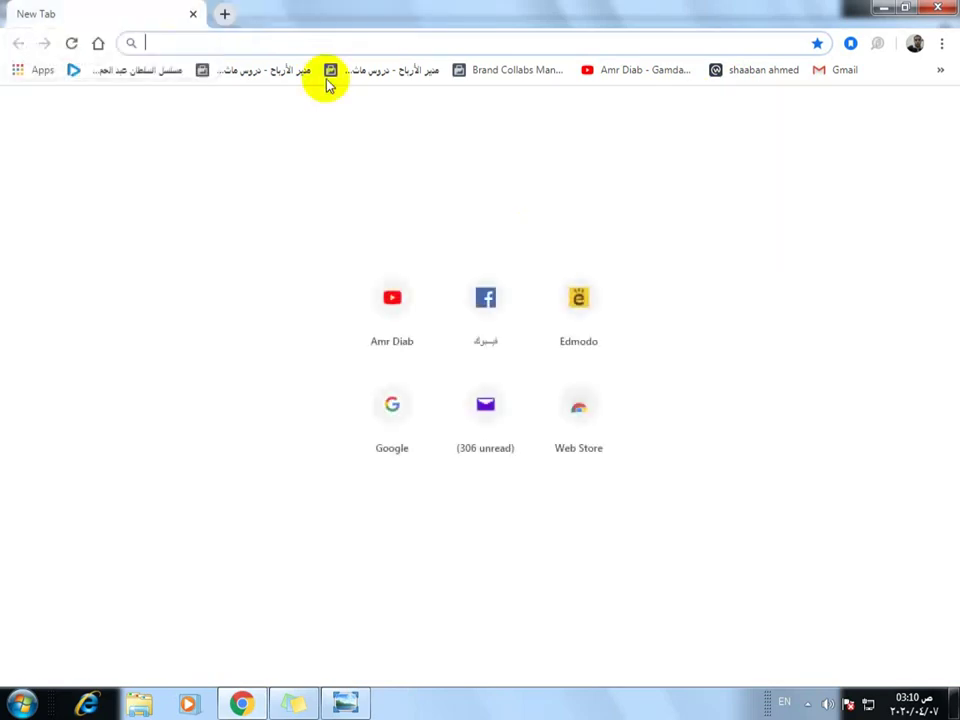
{"action": "left_click", "coordinate": [186, 43]}
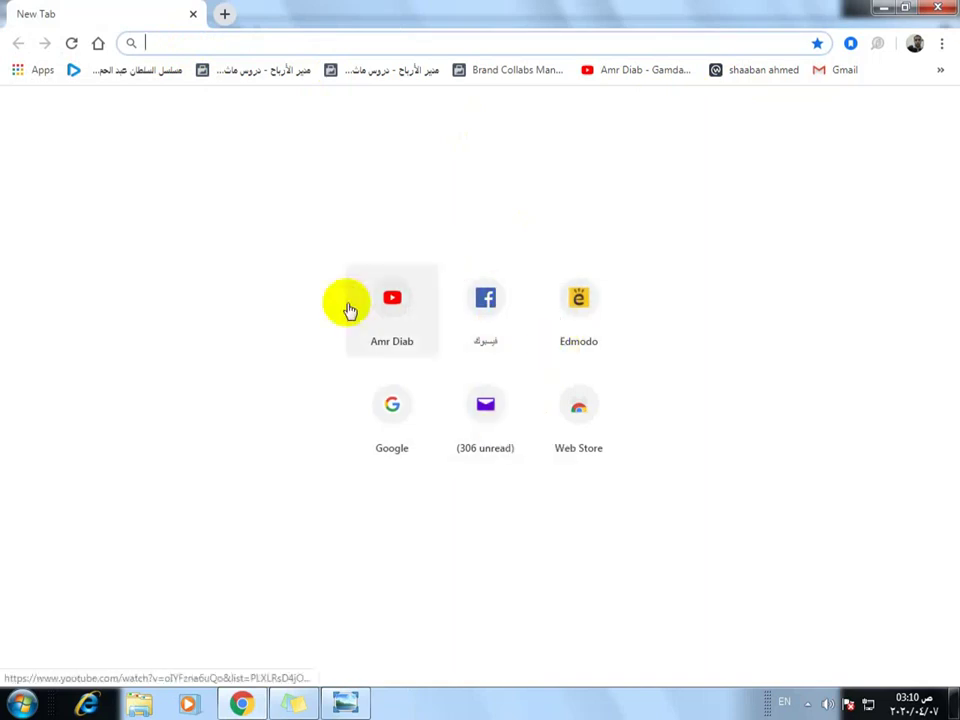
{"action": "left_click", "coordinate": [396, 431]}
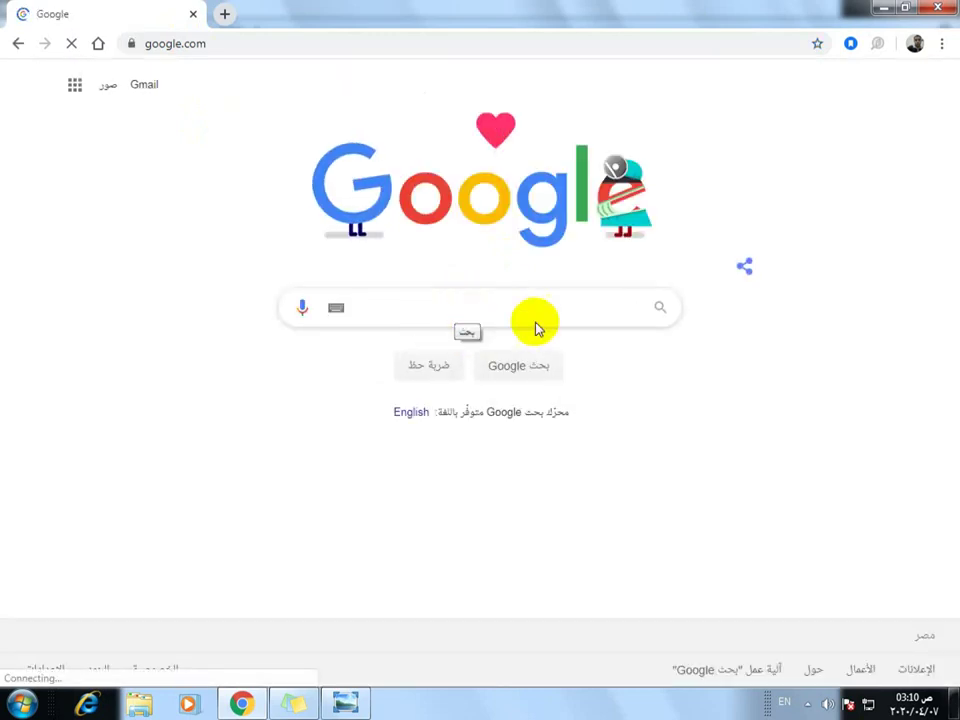
- Search Google for 'edmodo'
{"action": "left_click", "coordinate": [568, 310]}
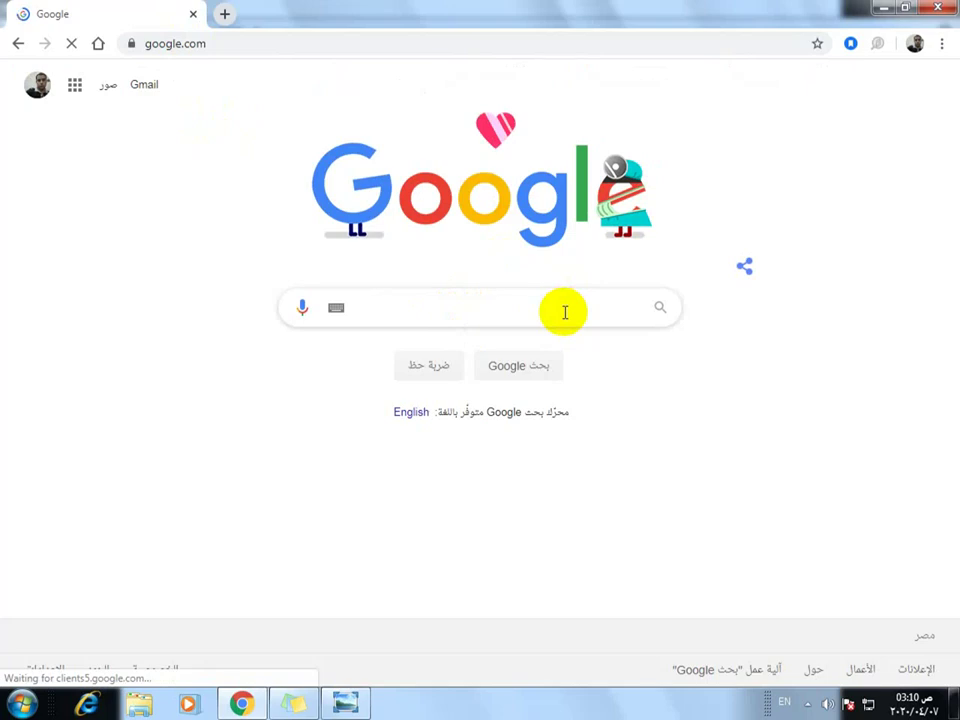
{"action": "type", "text": "ed"}
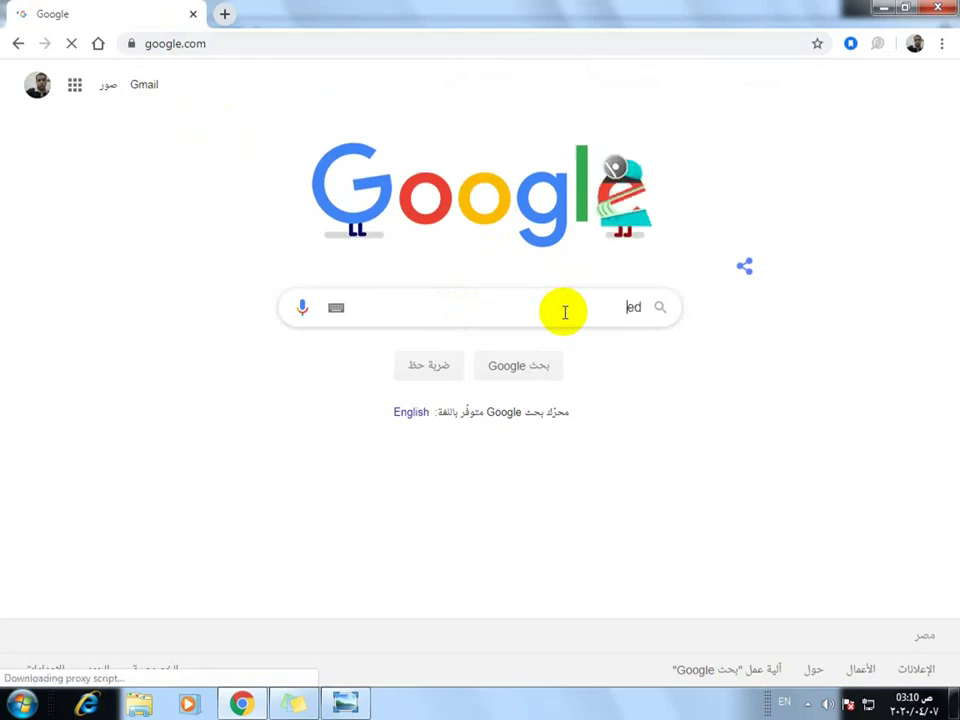
{"action": "type", "text": "modo"}
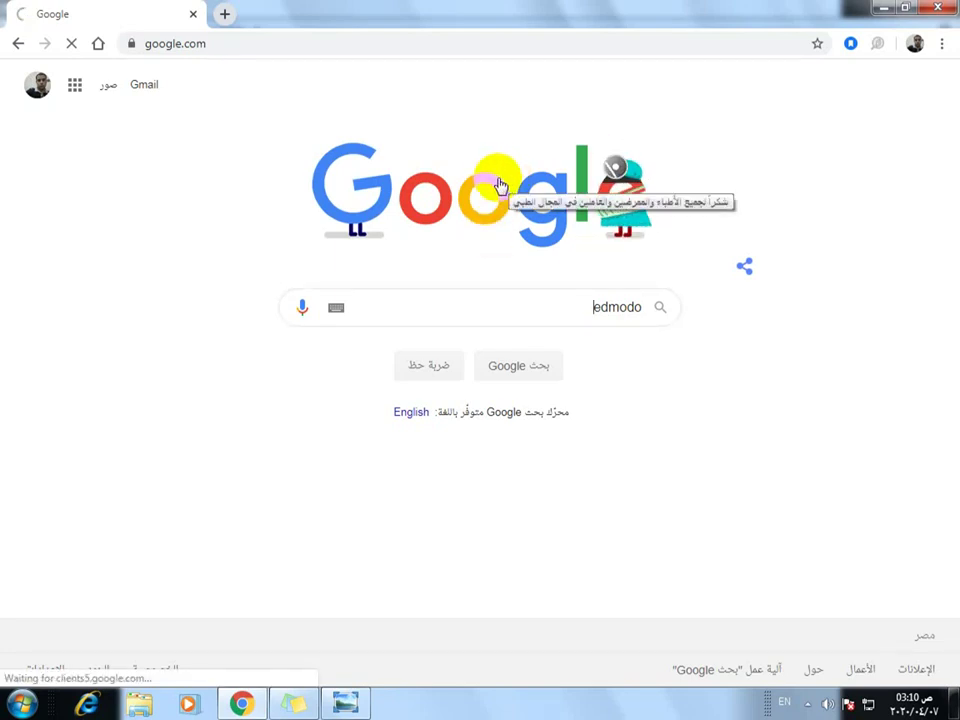
{"action": "key", "text": "Return"}
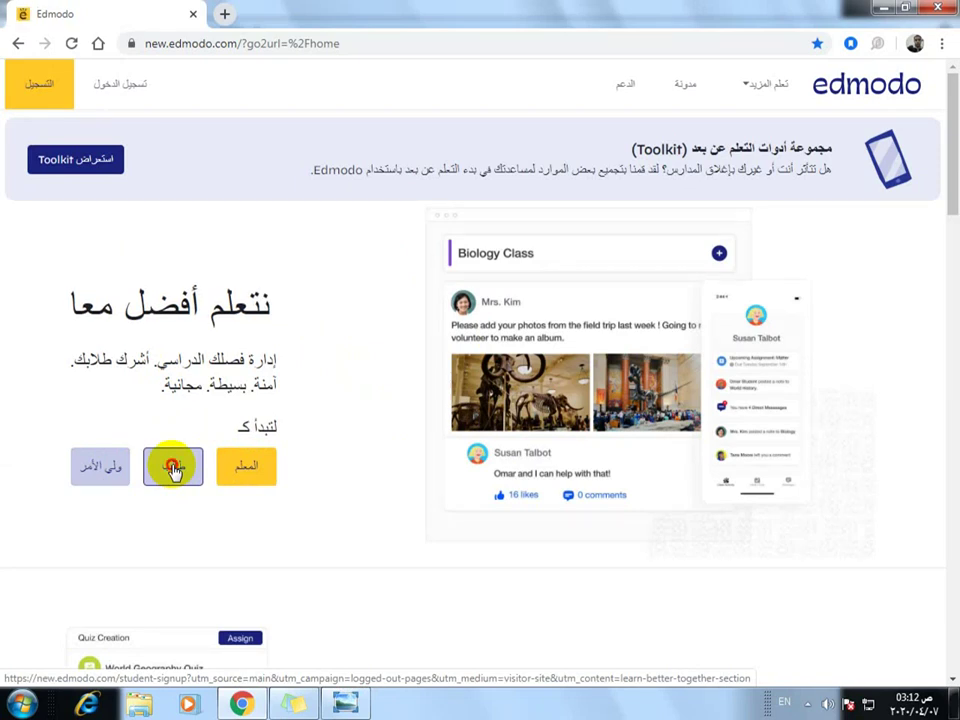
- Choose Student on the Edmodo homepage to start a student sign-up
{"action": "left_click", "coordinate": [175, 471]}
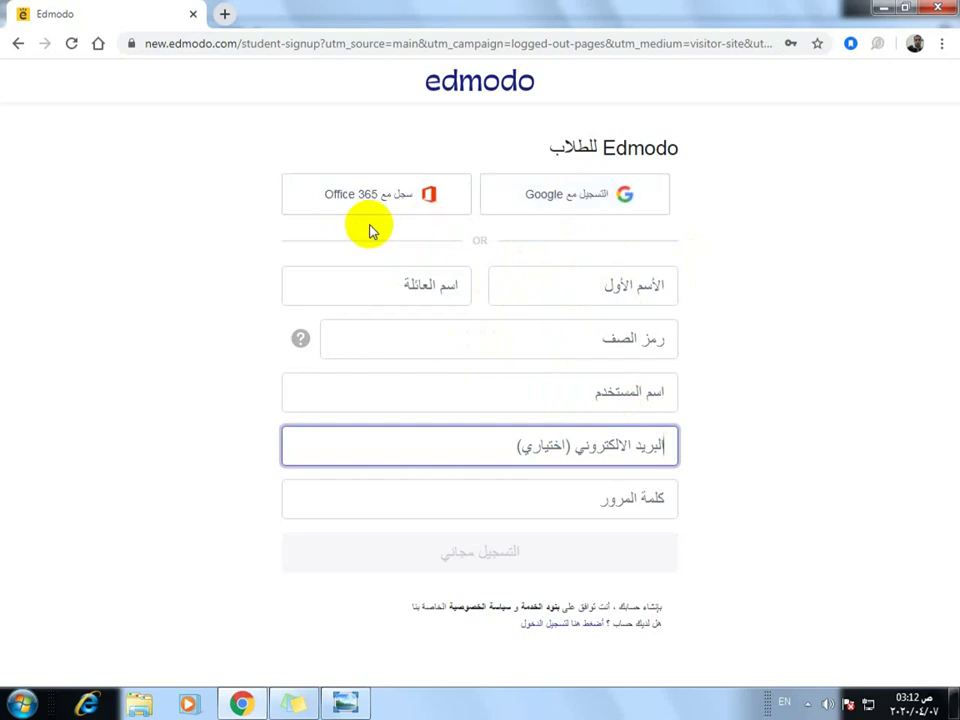
- Enter the student's first and last name in Arabic on the sign-up form
{"action": "left_click", "coordinate": [574, 290]}
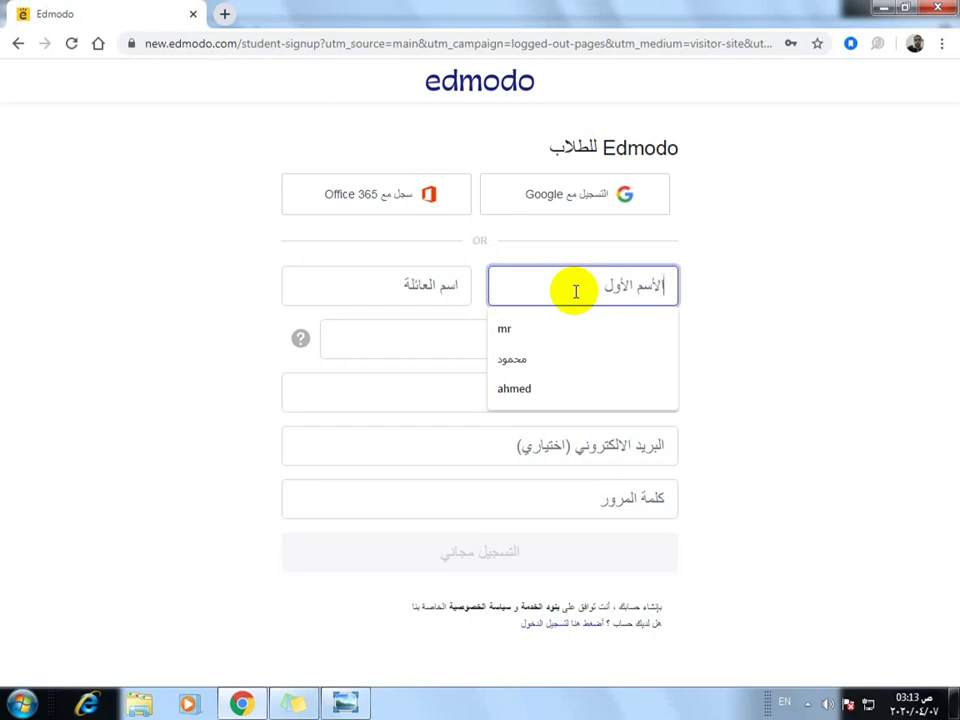
{"action": "key", "text": "alt+shift"}
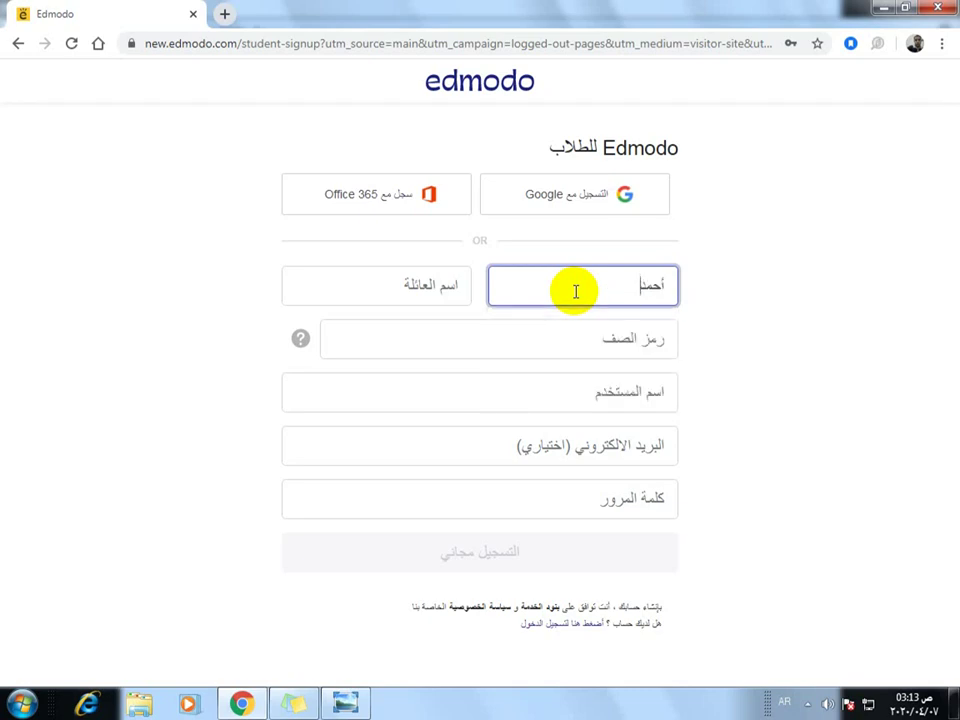
{"action": "left_click", "coordinate": [449, 287]}
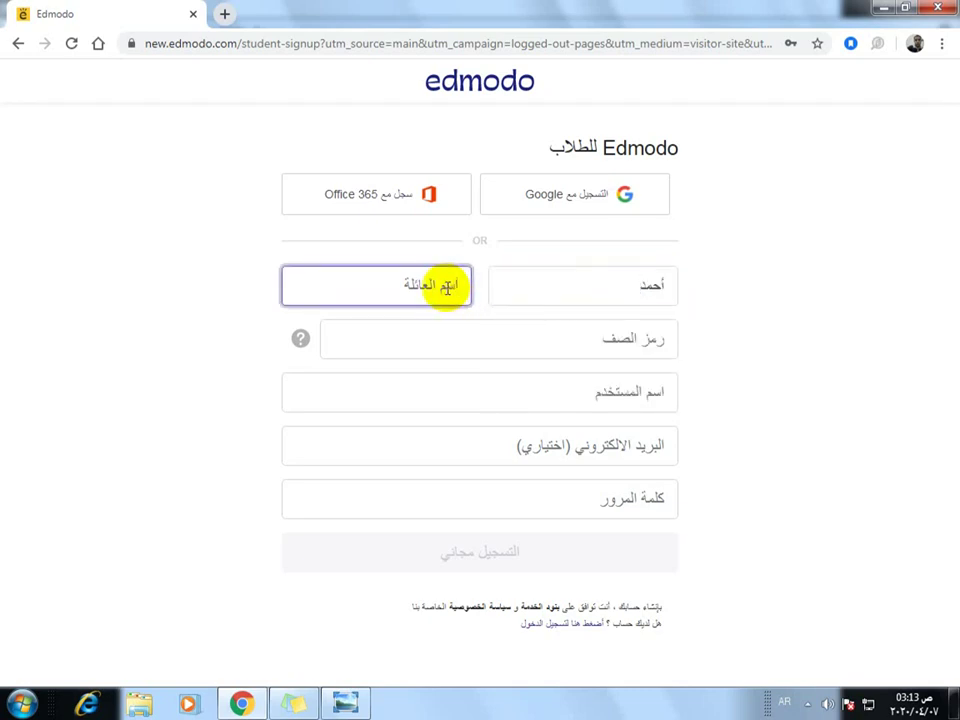
{"action": "left_click", "coordinate": [532, 341]}
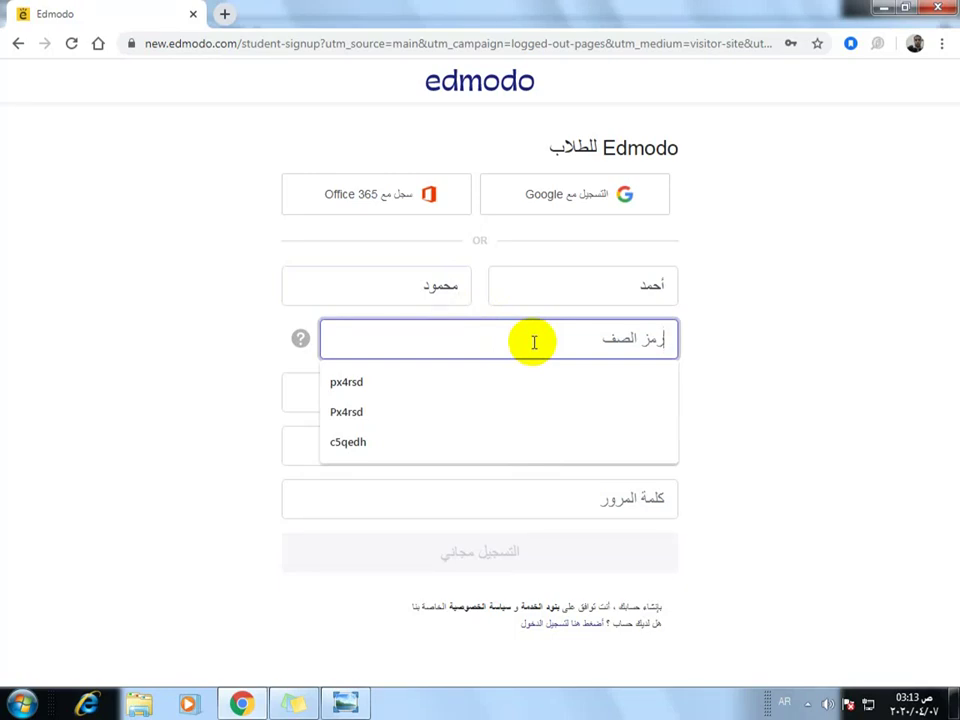
- Remove the stray Arabic letter and type the class code until 'Group code valid' appears
{"action": "type", "text": "ث"}
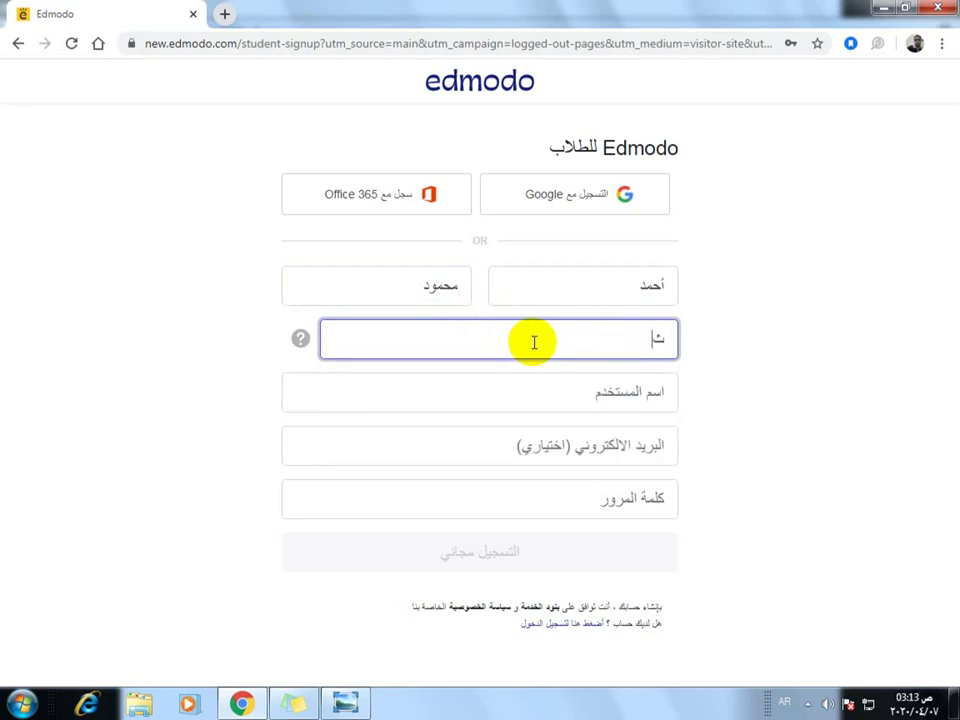
{"action": "key", "text": "BackSpace"}
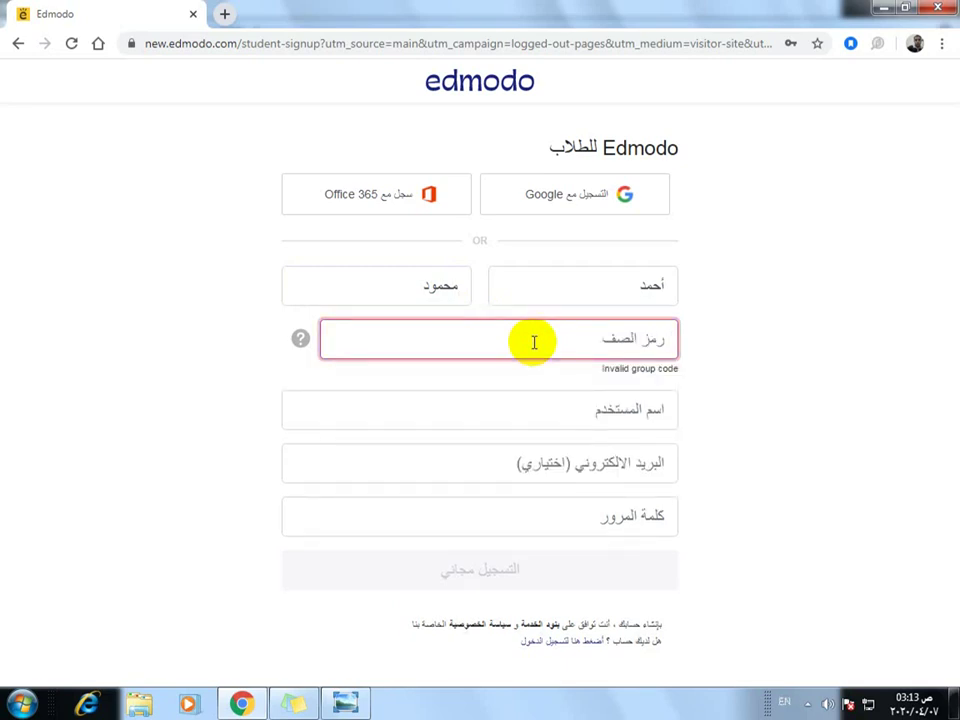
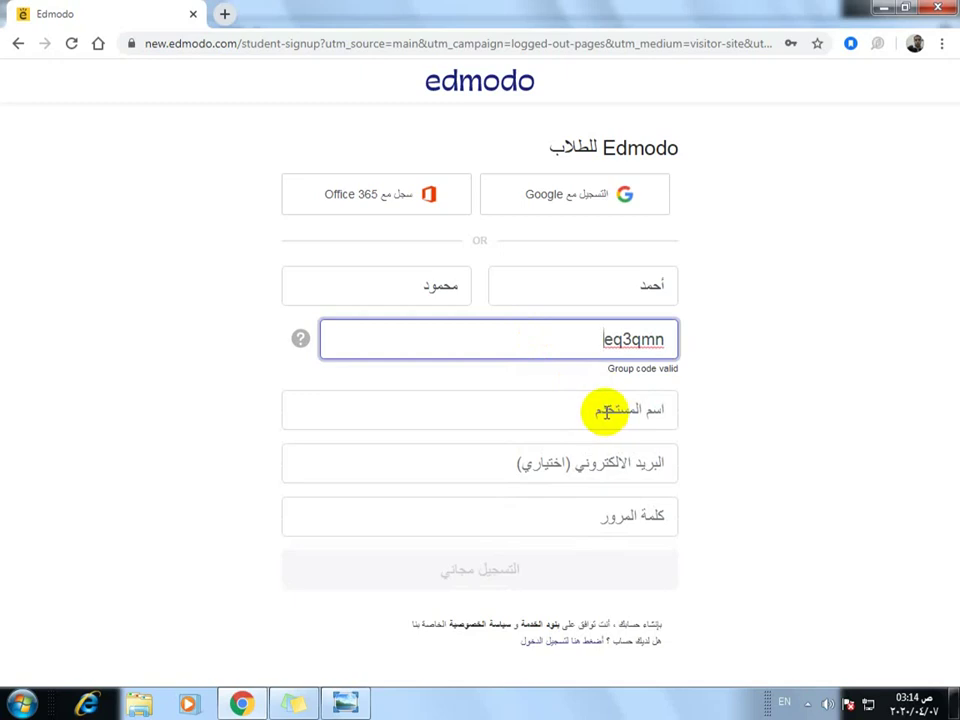
- Replace the too-short Arabic username with a Latin letters-and-digits username confirmed as available
{"action": "left_click", "coordinate": [606, 413]}
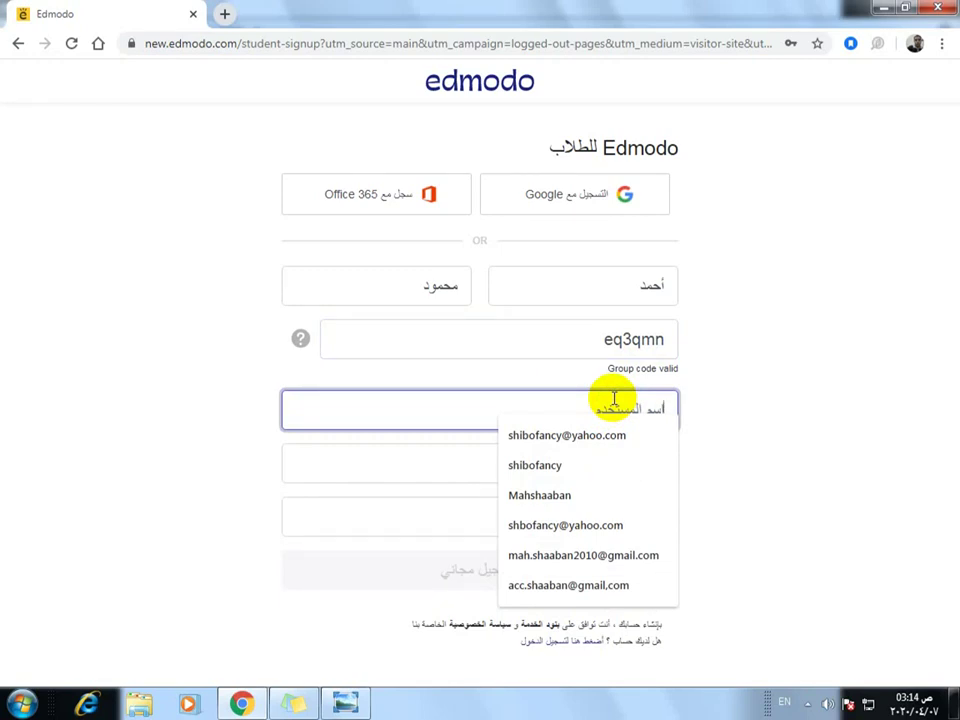
{"action": "key", "text": "alt+shift"}
{"action": "type", "text": "شا"}
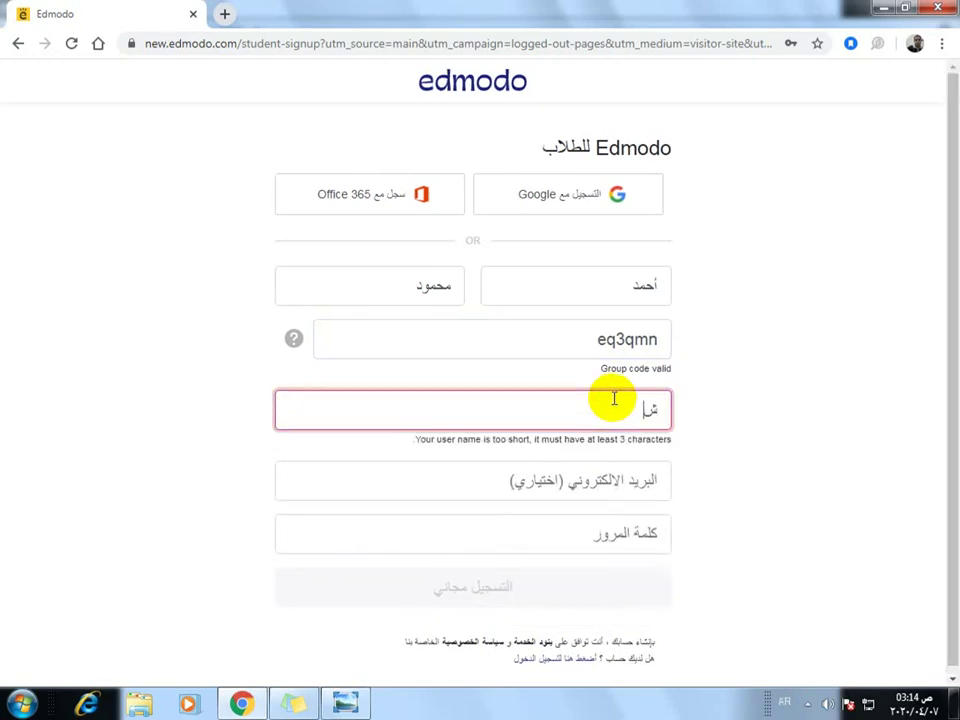
{"action": "type", "text": "م"}
{"action": "key", "text": "BackSpace"}
{"action": "key", "text": "BackSpace"}
{"action": "key", "text": "BackSpace"}
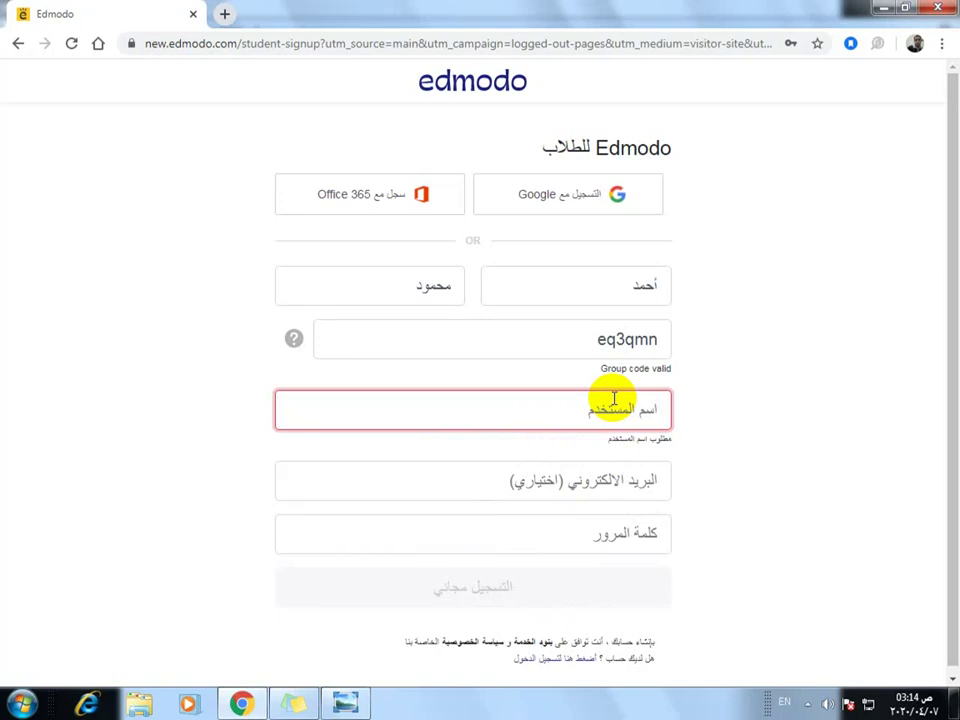
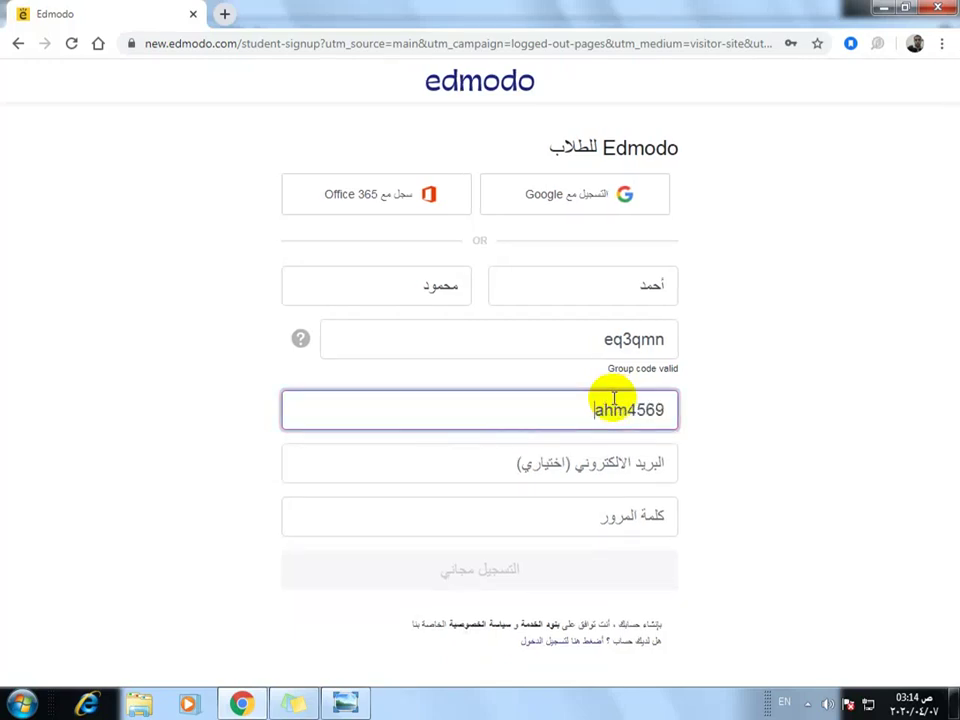
{"action": "type", "text": "74"}
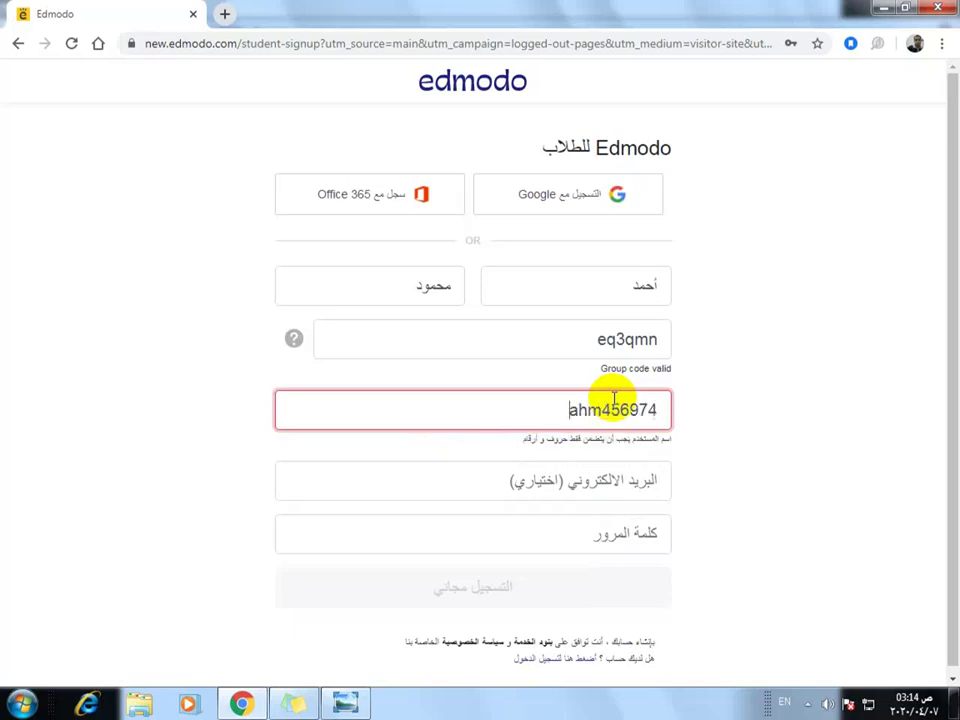
{"action": "type", "text": "68"}
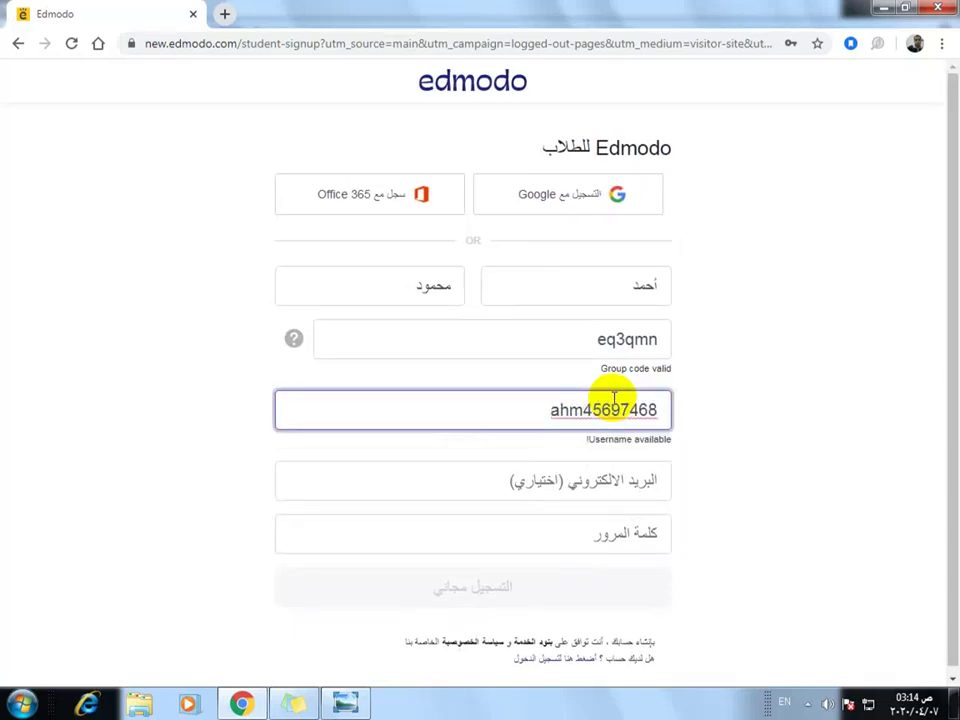
{"action": "type", "text": "3"}
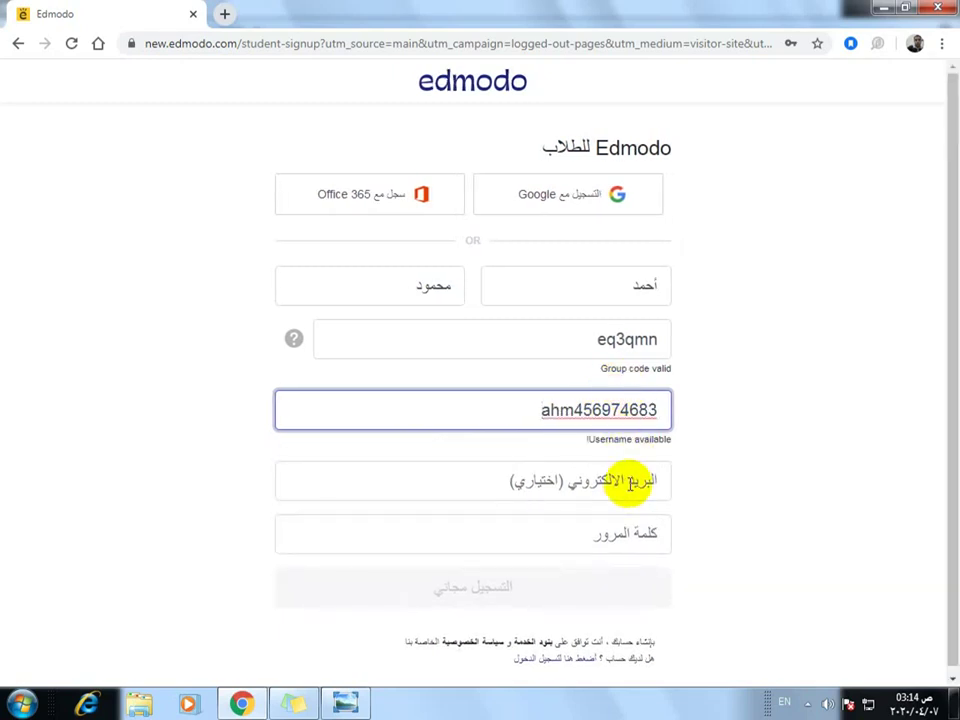
{"action": "left_click", "coordinate": [548, 409]}
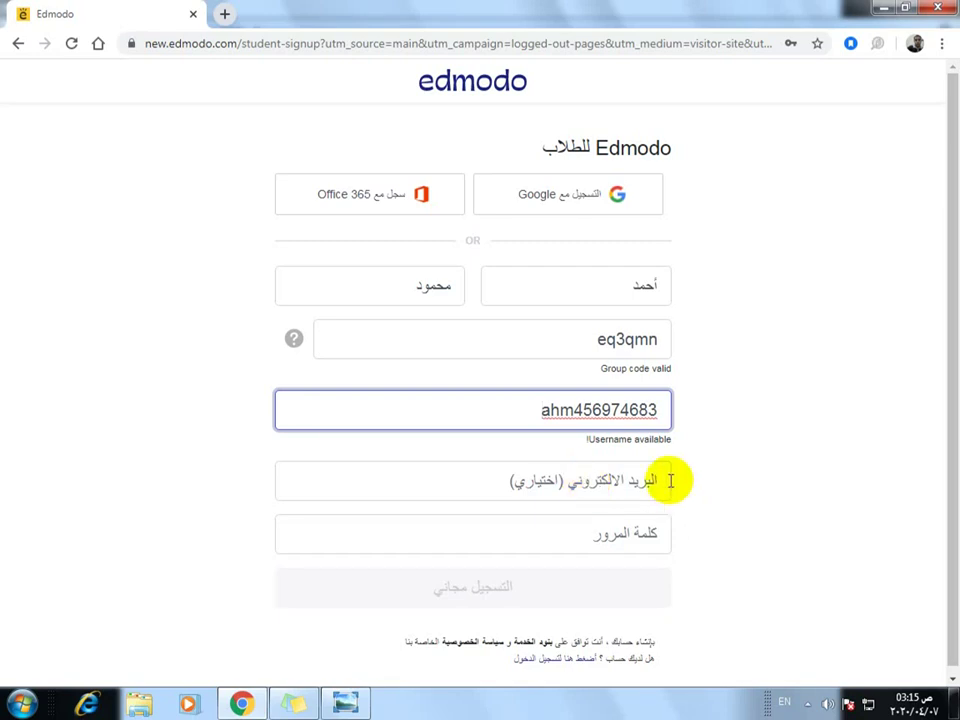
{"action": "left_click", "coordinate": [657, 410]}
{"action": "left_click_drag", "start_coordinate": [659, 410], "coordinate": [561, 407]}
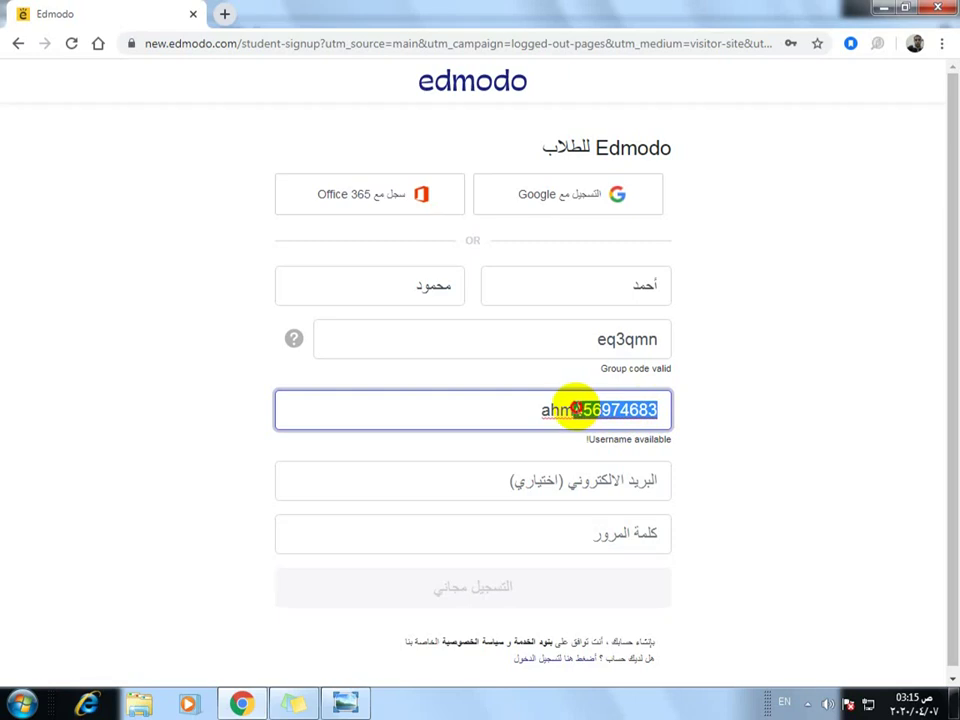
{"action": "left_click", "coordinate": [568, 482]}
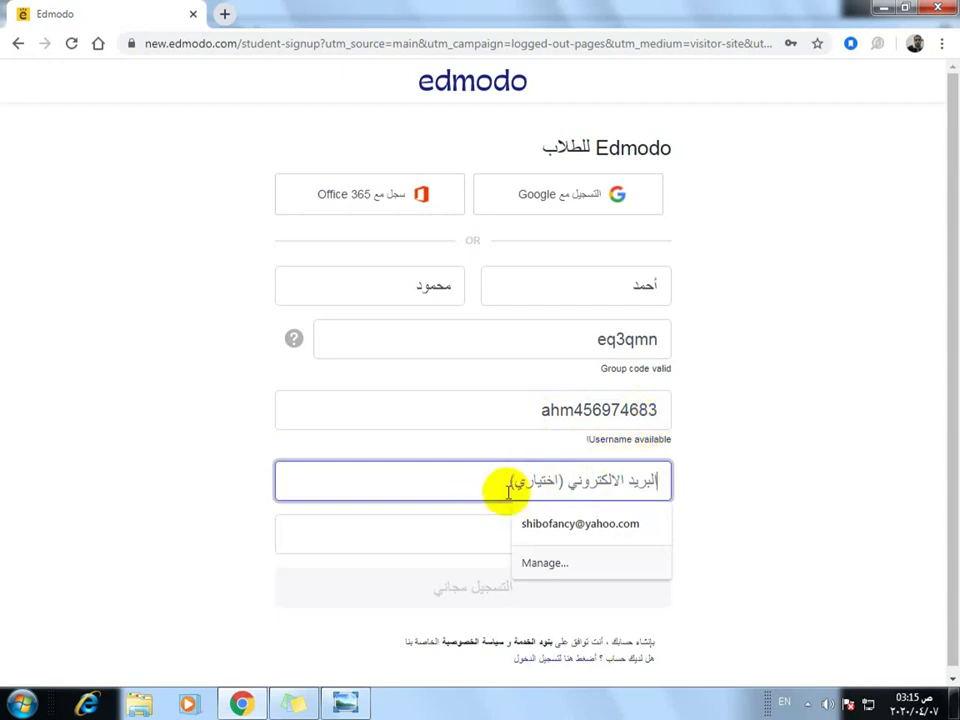
- Enter a seven-character account password in the password field
{"action": "left_click", "coordinate": [484, 530]}
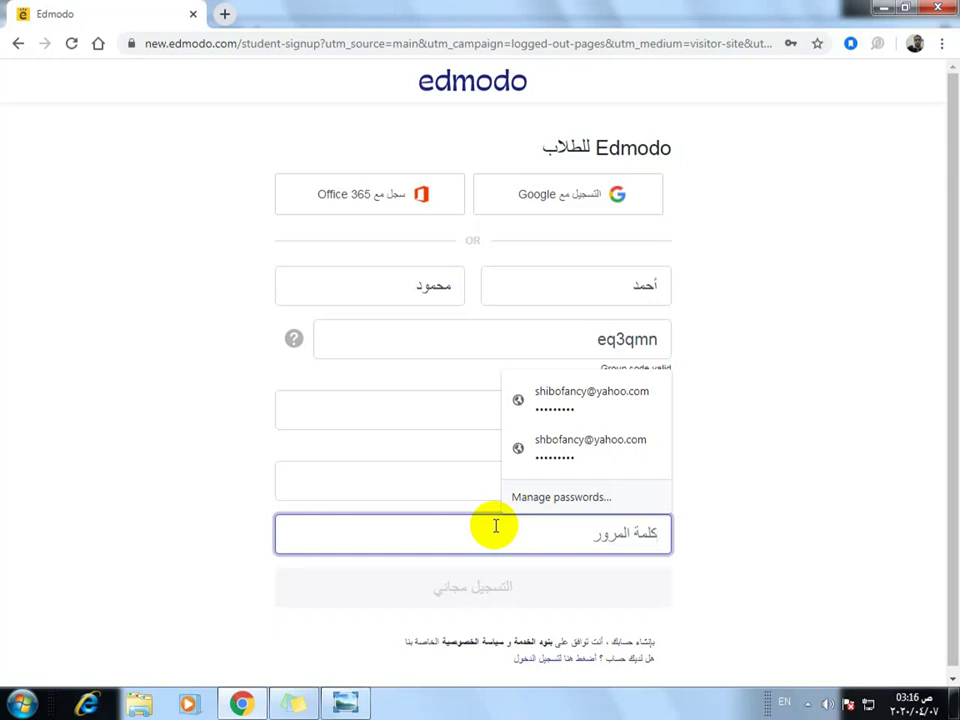
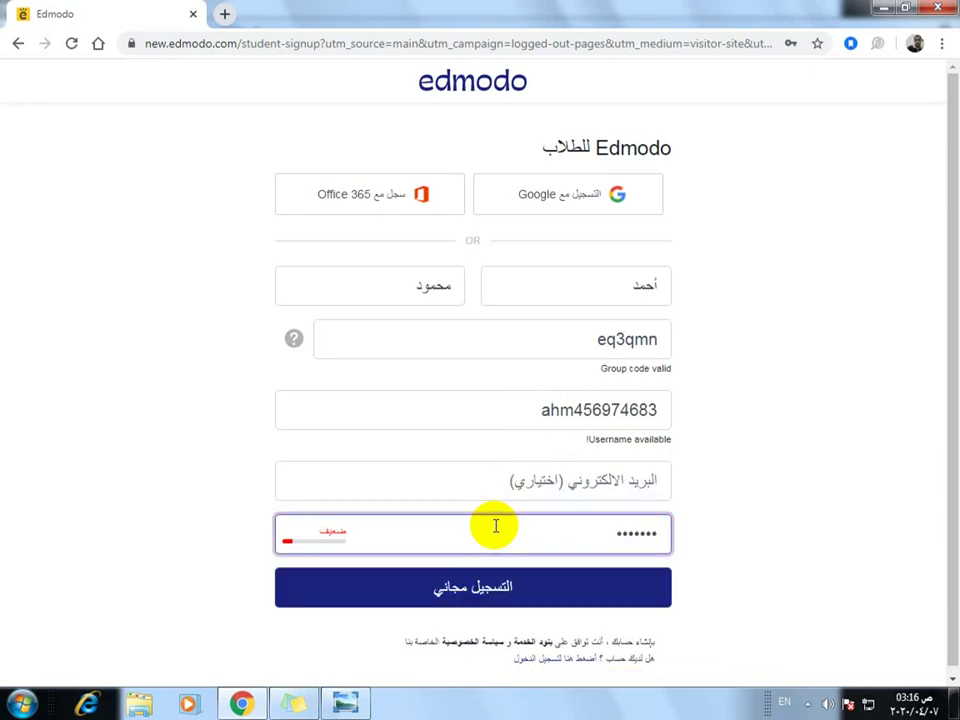
- Submit the free sign-up to create the account, then select the parent email field
{"action": "left_click", "coordinate": [474, 597]}
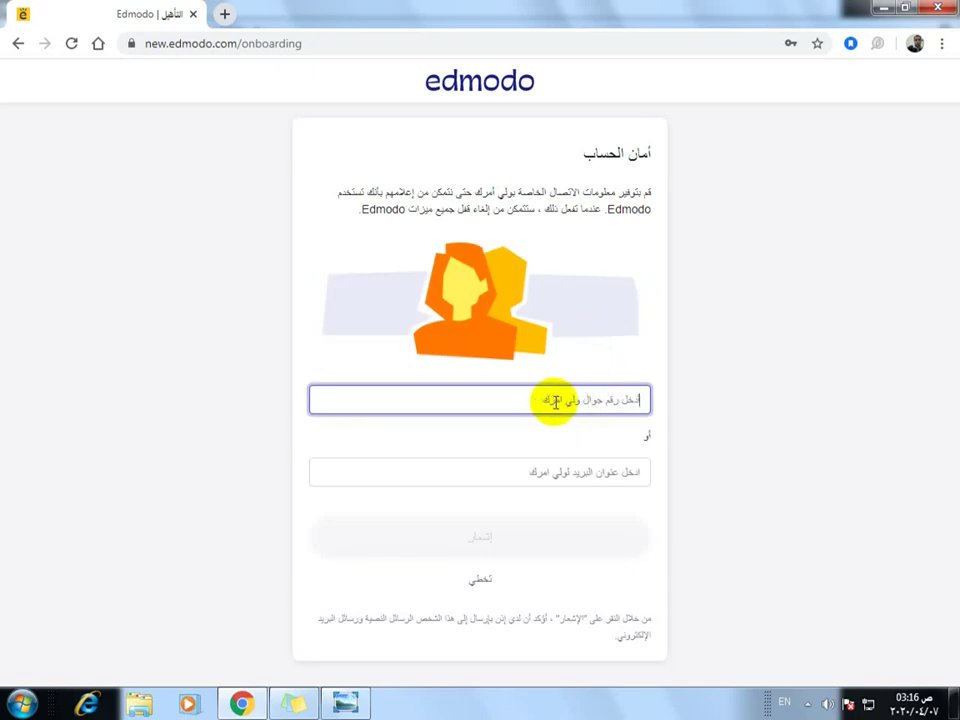
{"action": "left_click", "coordinate": [601, 470]}
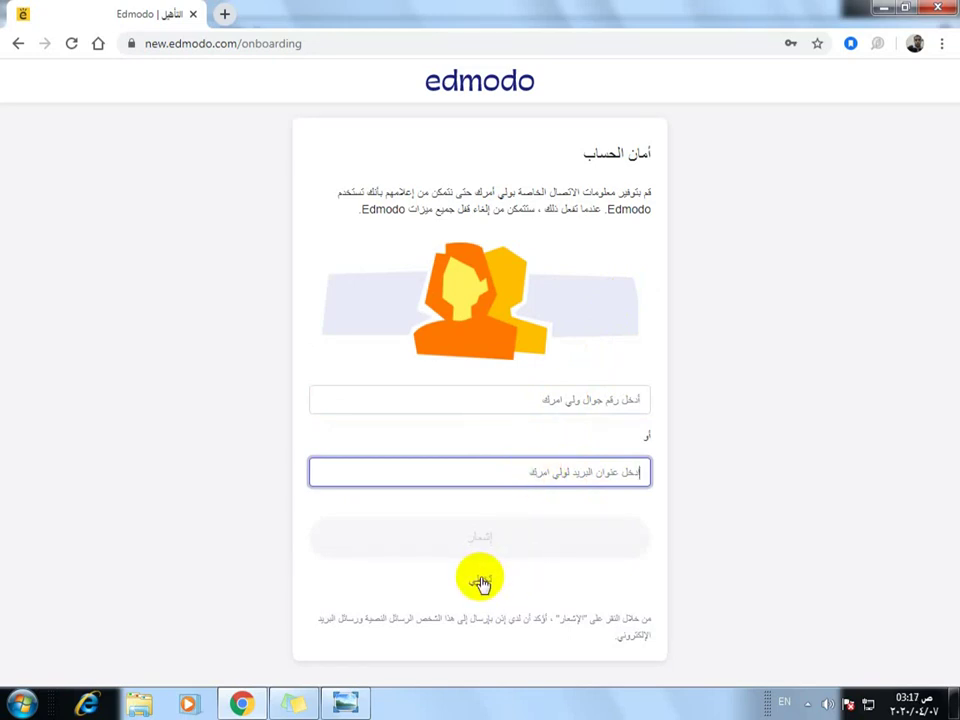
- Skip the parent-contact step, open the third primary grade class, and select the parent code
{"action": "left_click", "coordinate": [481, 582]}
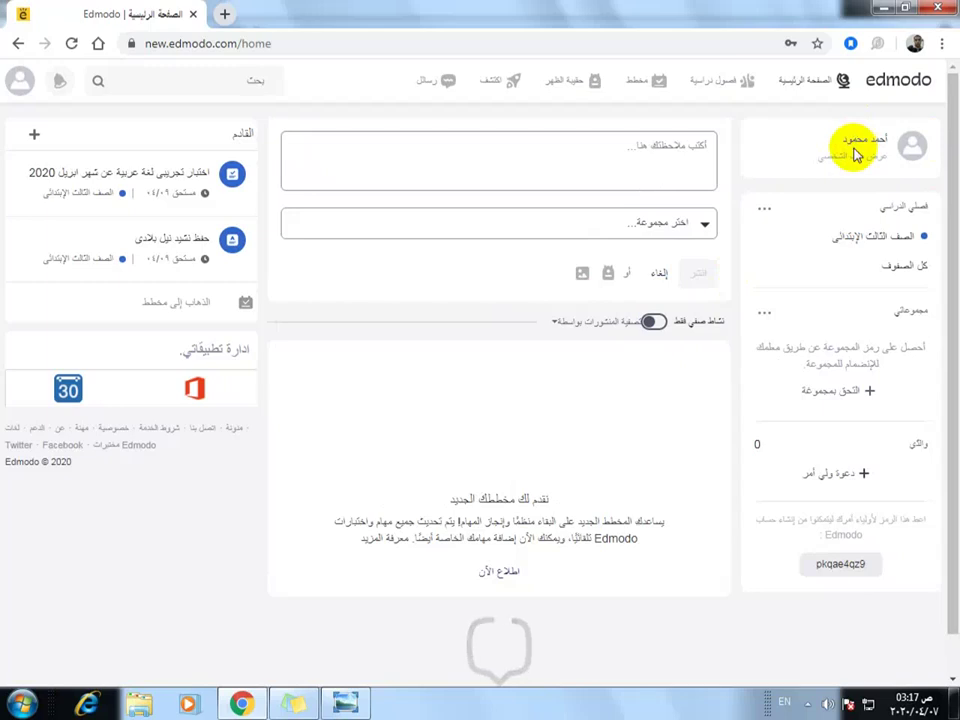
{"action": "left_click", "coordinate": [885, 240]}
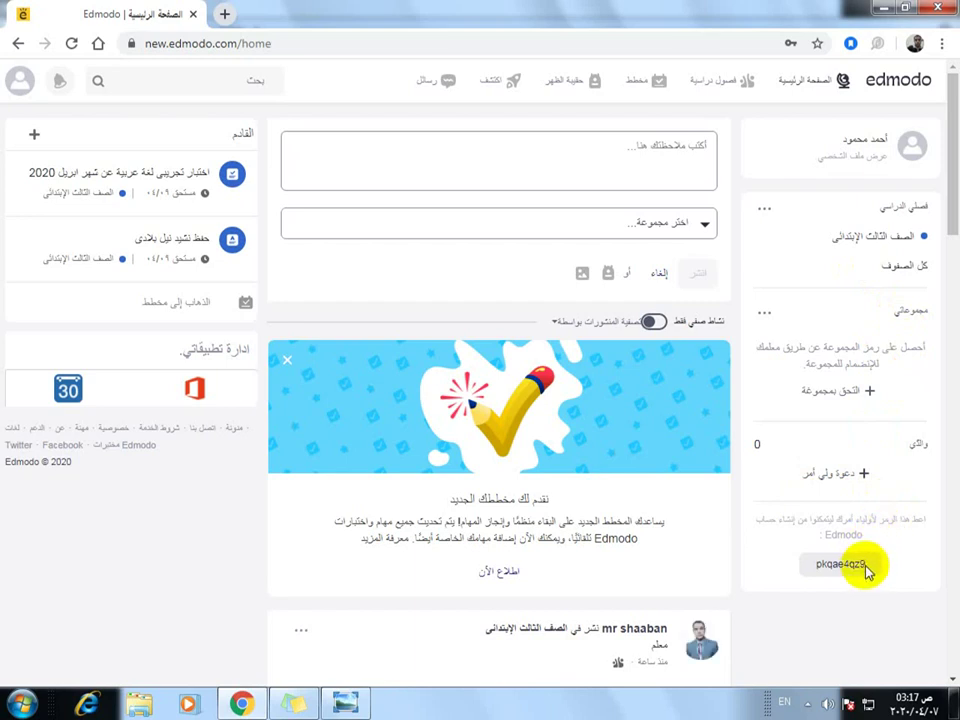
{"action": "left_click_drag", "start_coordinate": [866, 566], "coordinate": [808, 570]}
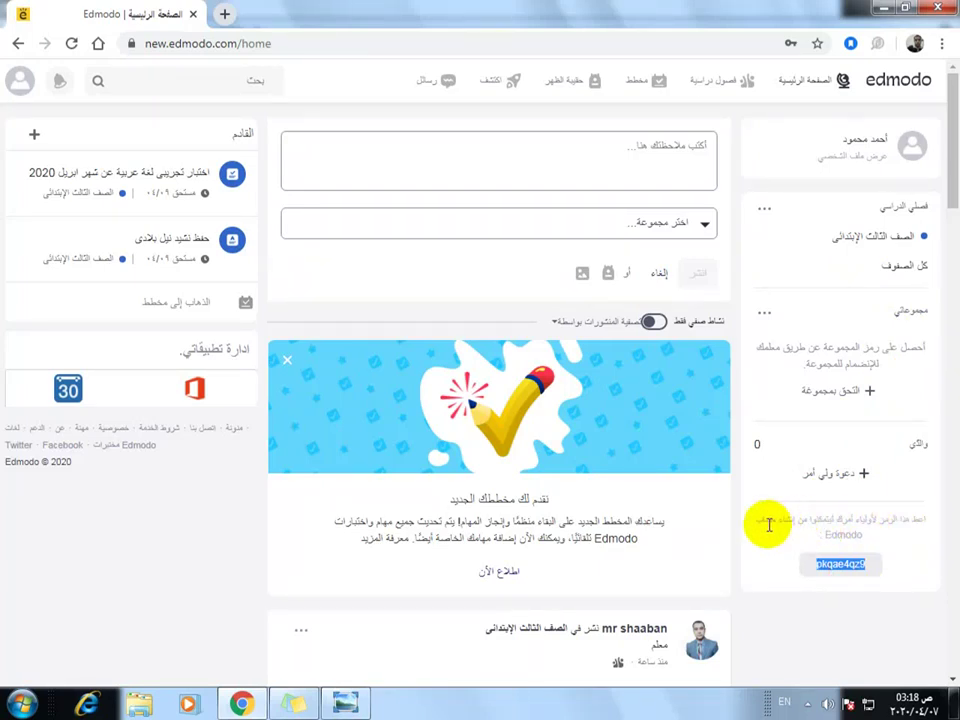
- Deselect the parent code and scroll down to the teacher's national-song memorization post
{"action": "left_click", "coordinate": [855, 566]}
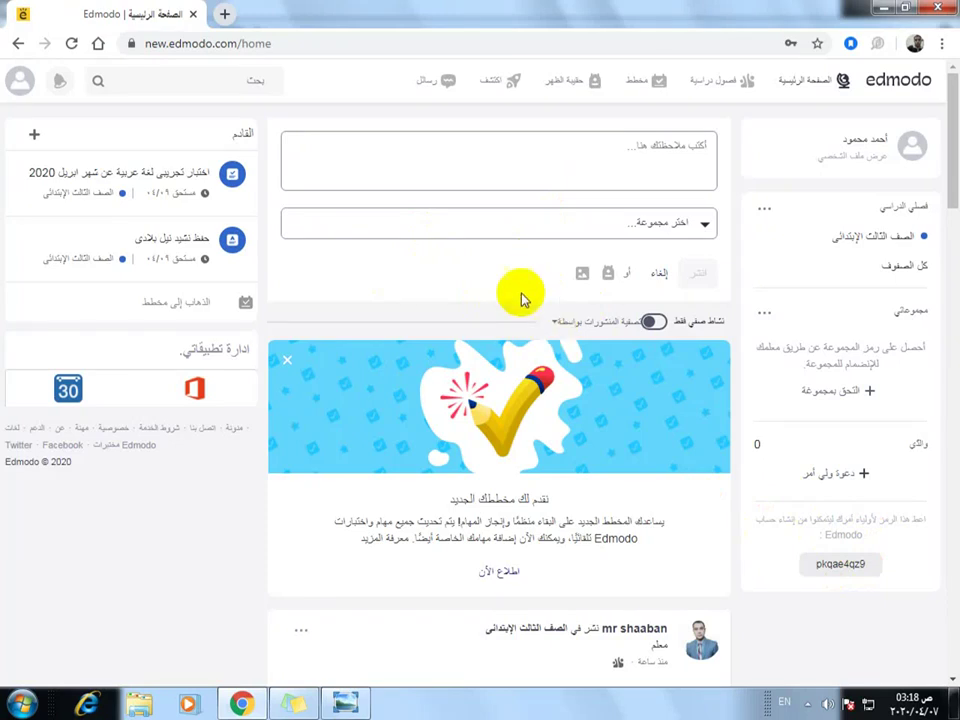
{"action": "scroll", "coordinate": [515, 316], "scroll_direction": "down", "scroll_amount": 2}
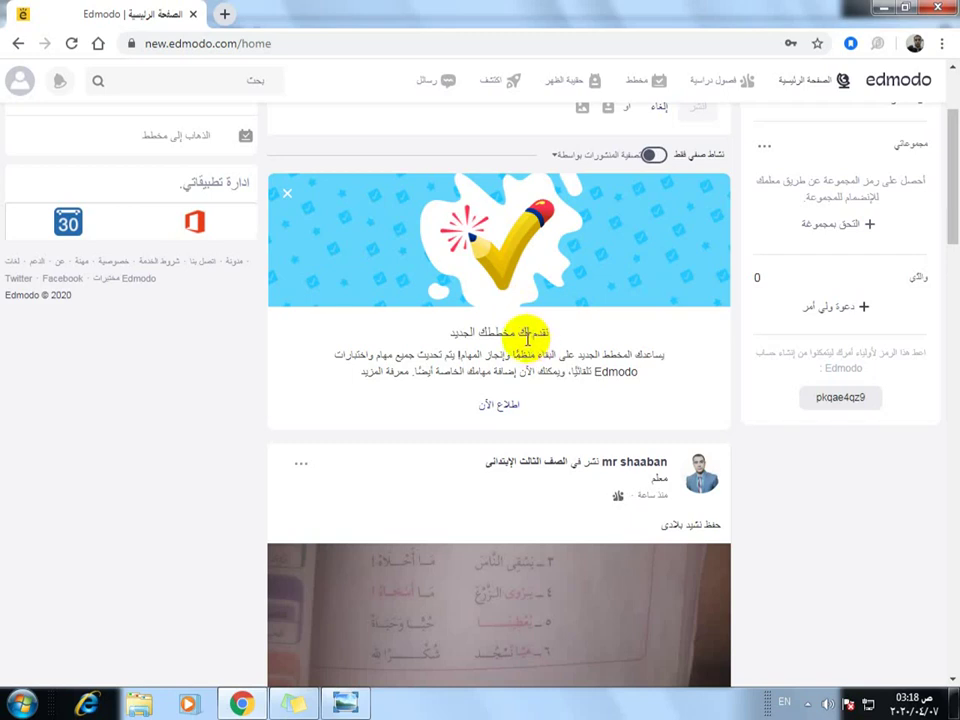
{"action": "scroll", "coordinate": [527, 338], "scroll_direction": "down", "scroll_amount": 1}
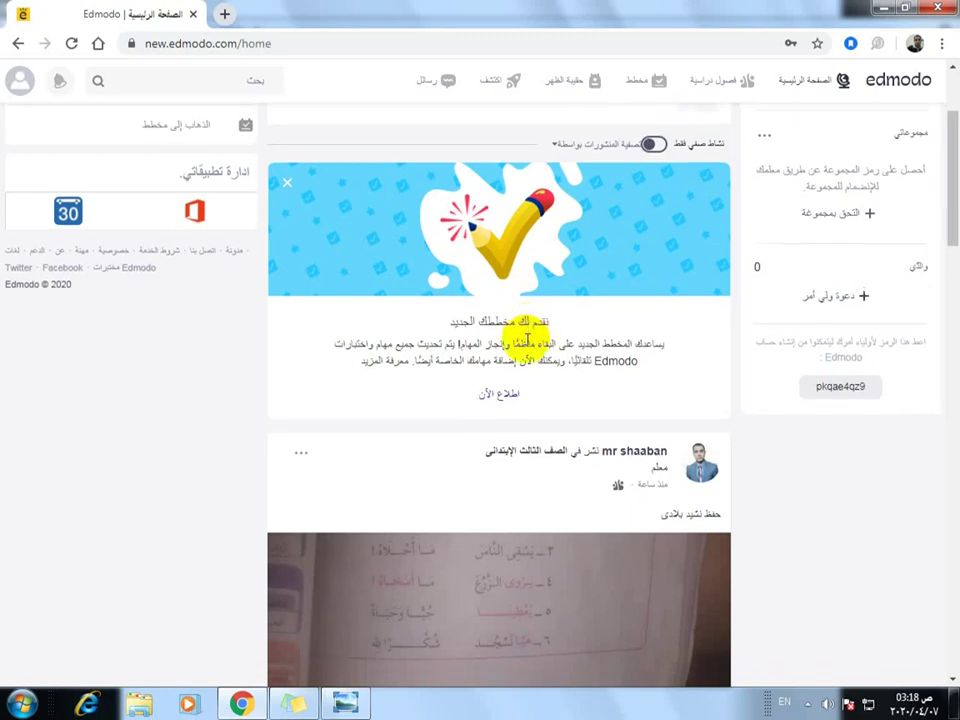
{"action": "scroll", "coordinate": [527, 345], "scroll_direction": "down", "scroll_amount": 1}
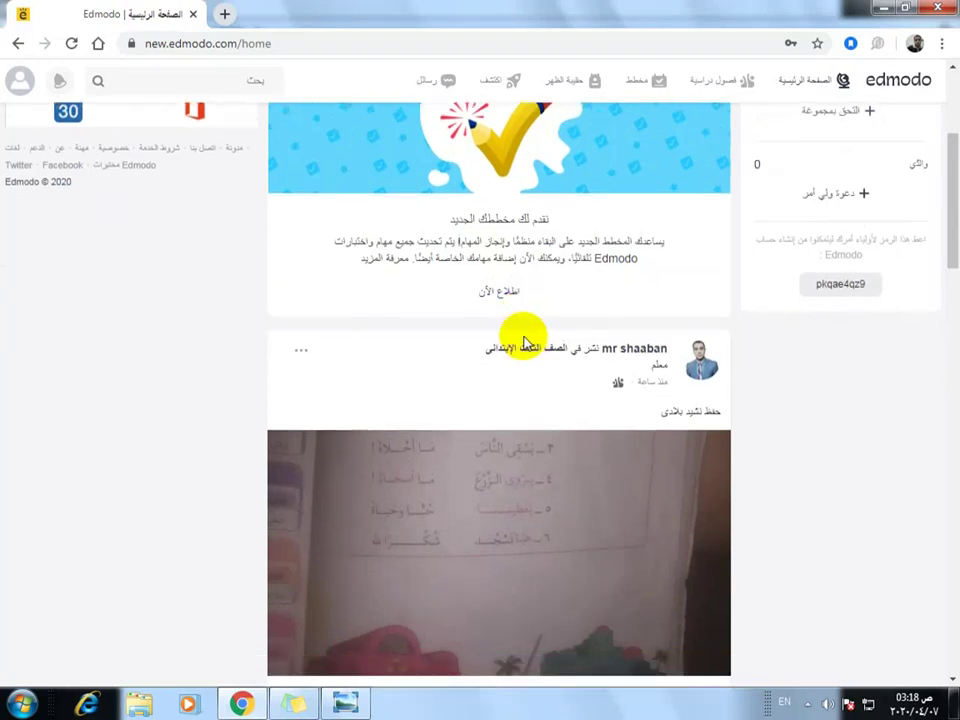
{"action": "scroll", "coordinate": [525, 338], "scroll_direction": "down", "scroll_amount": 1}
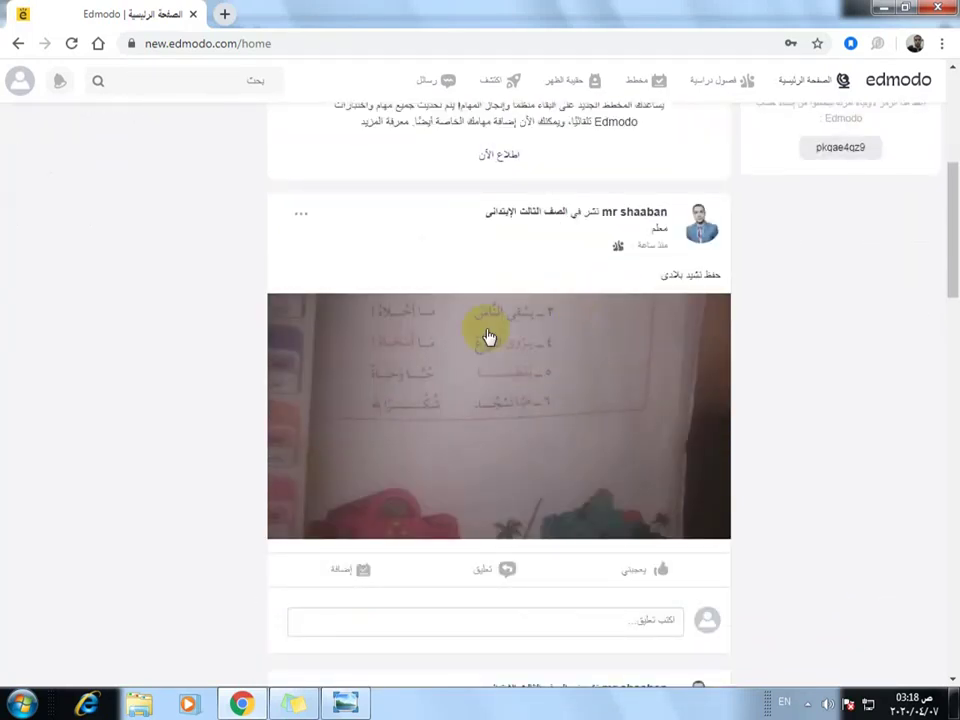
{"action": "scroll", "coordinate": [552, 337], "scroll_direction": "down", "scroll_amount": 1}
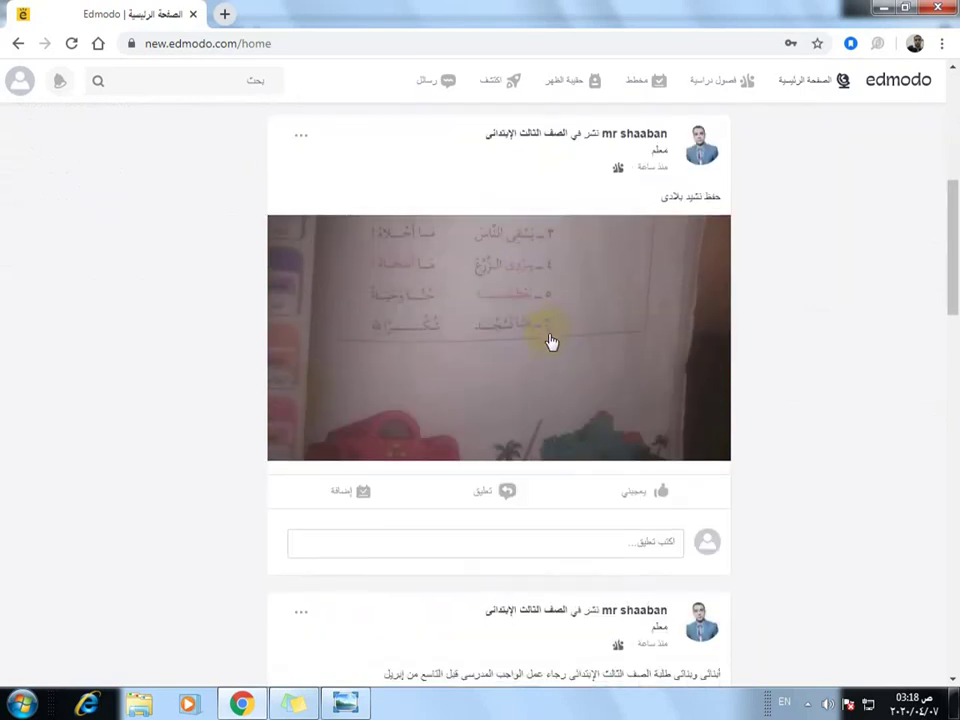
{"action": "left_click", "coordinate": [508, 295]}
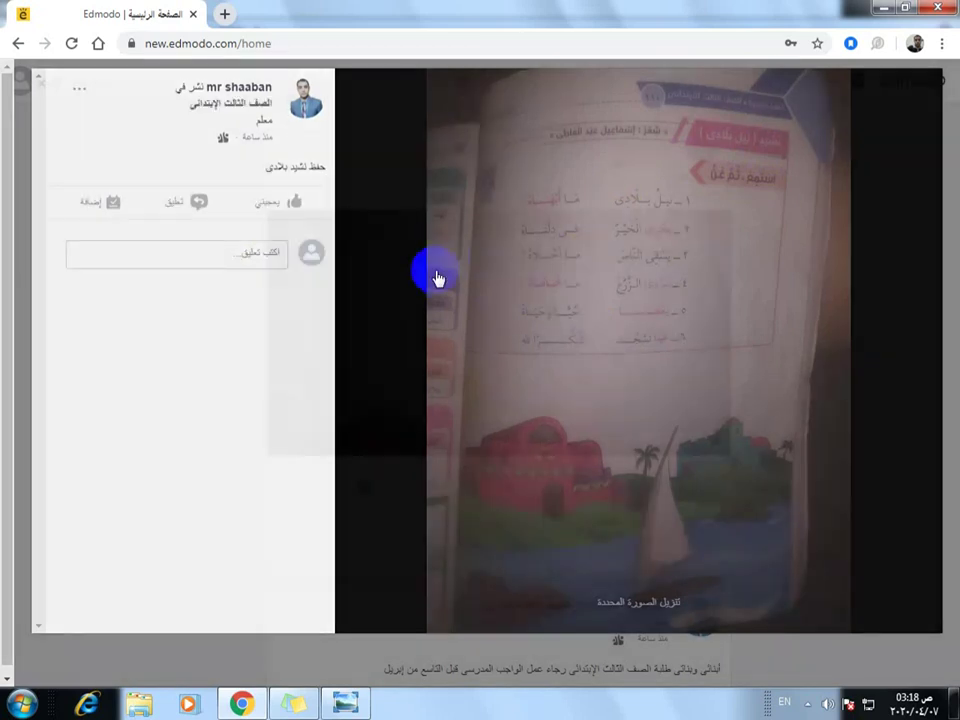
{"action": "left_click", "coordinate": [432, 272]}
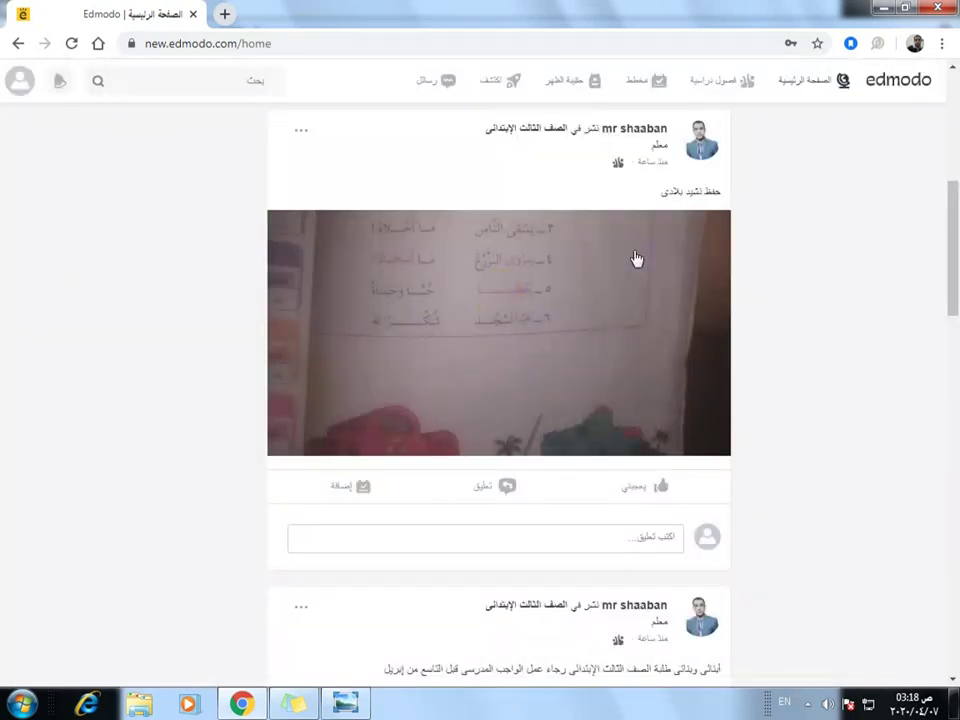
{"action": "scroll", "coordinate": [474, 530], "scroll_direction": "down", "scroll_amount": 2}
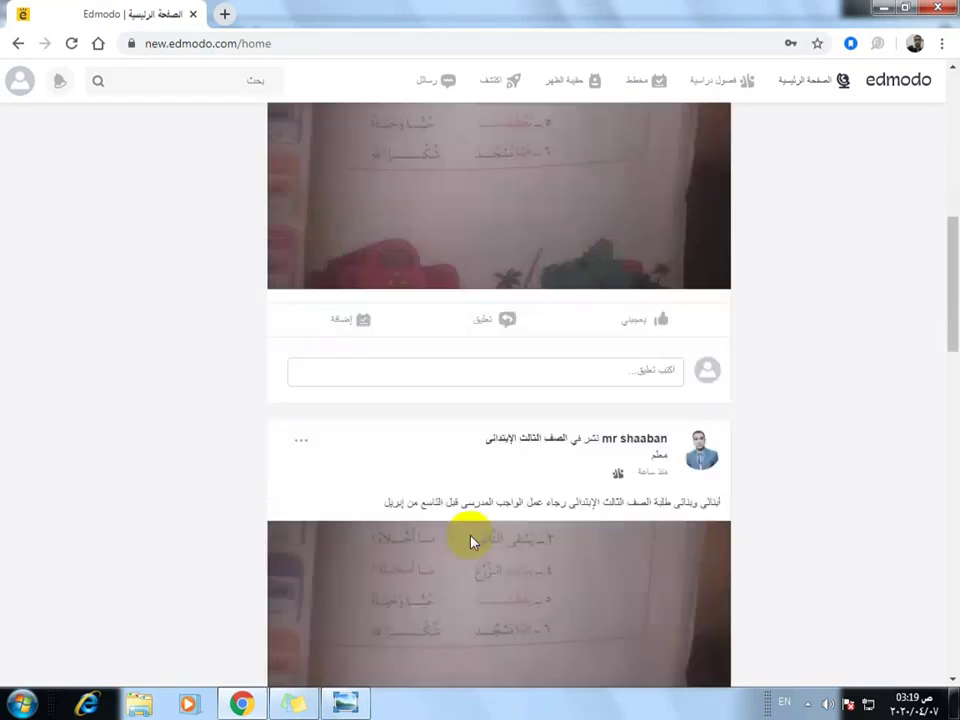
{"action": "scroll", "coordinate": [482, 519], "scroll_direction": "down", "scroll_amount": 2}
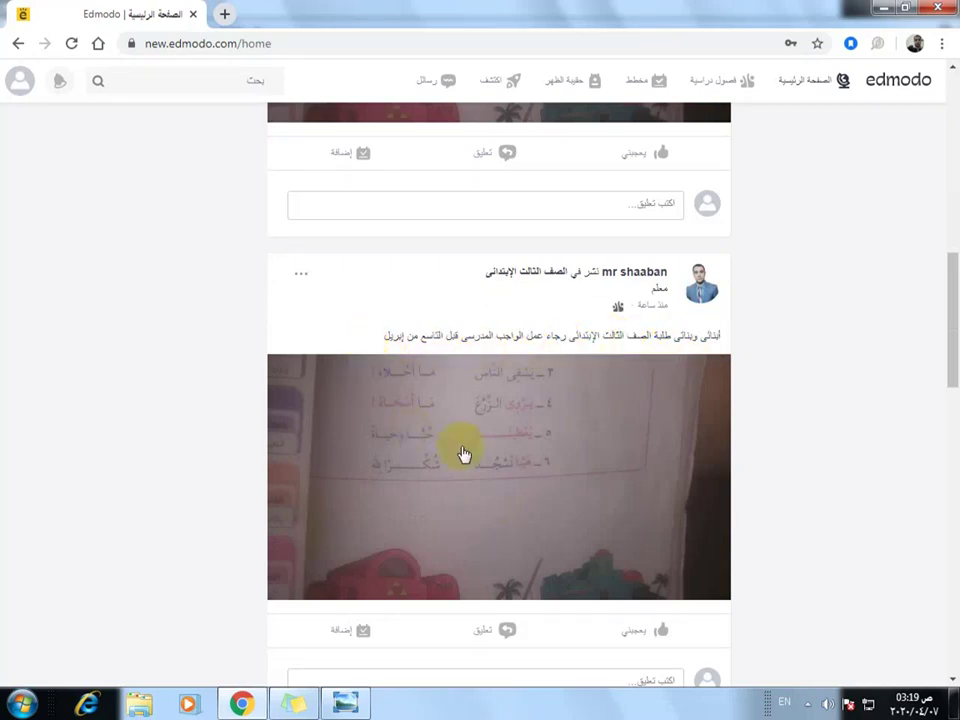
{"action": "scroll", "coordinate": [505, 502], "scroll_direction": "down", "scroll_amount": 1}
{"action": "scroll", "coordinate": [512, 496], "scroll_direction": "down", "scroll_amount": 1}
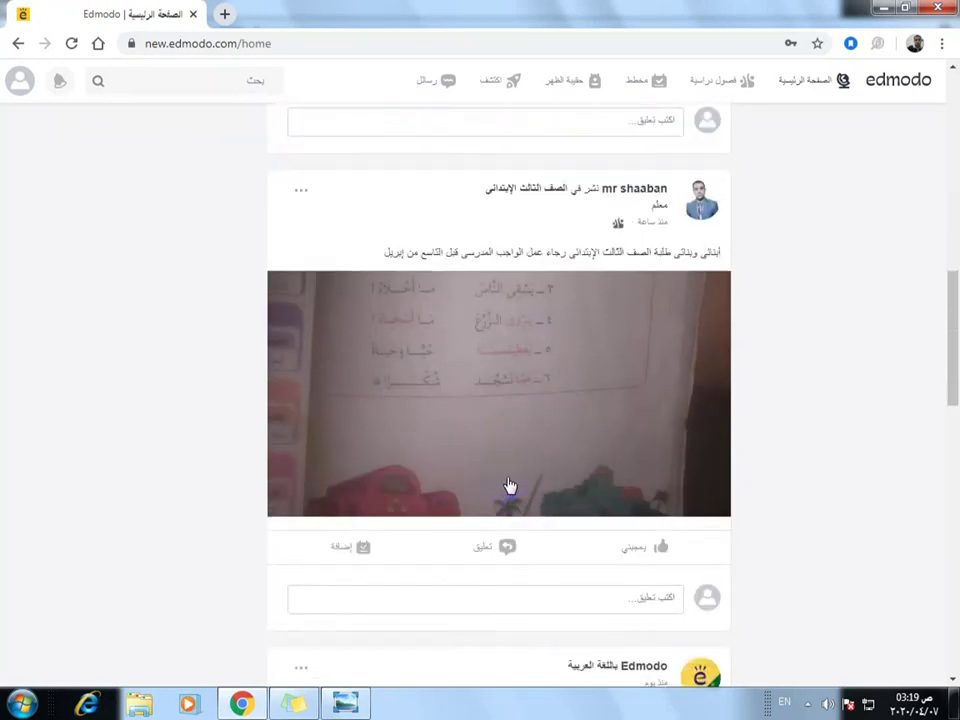
{"action": "scroll", "coordinate": [508, 491], "scroll_direction": "down", "scroll_amount": 2}
{"action": "scroll", "coordinate": [505, 490], "scroll_direction": "down", "scroll_amount": 6}
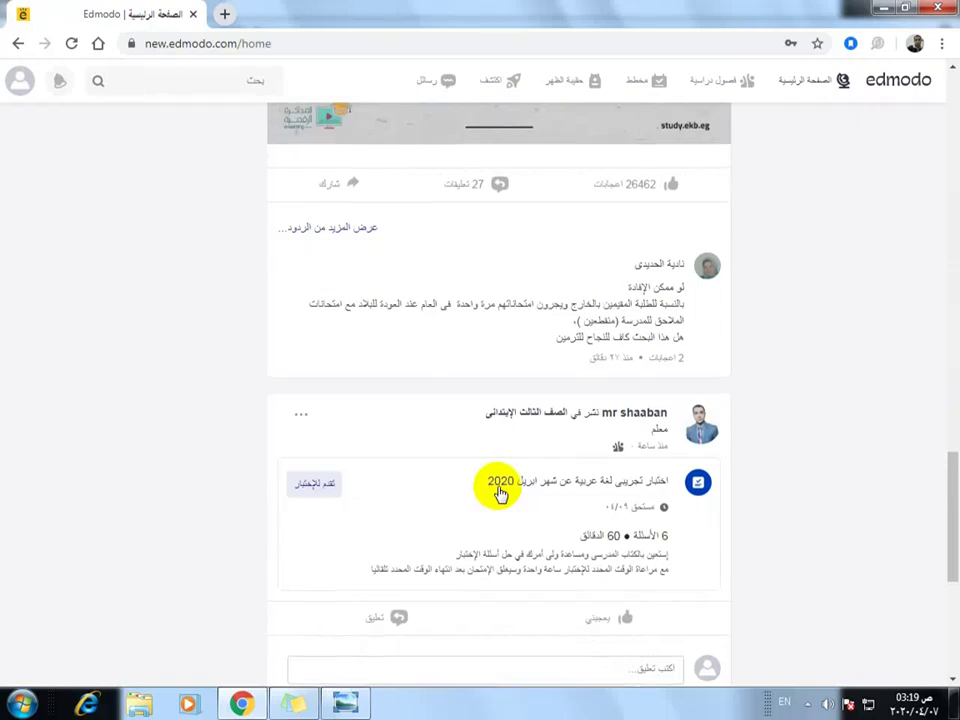
{"action": "scroll", "coordinate": [500, 495], "scroll_direction": "up", "scroll_amount": 2}
{"action": "scroll", "coordinate": [500, 492], "scroll_direction": "down", "scroll_amount": 2}
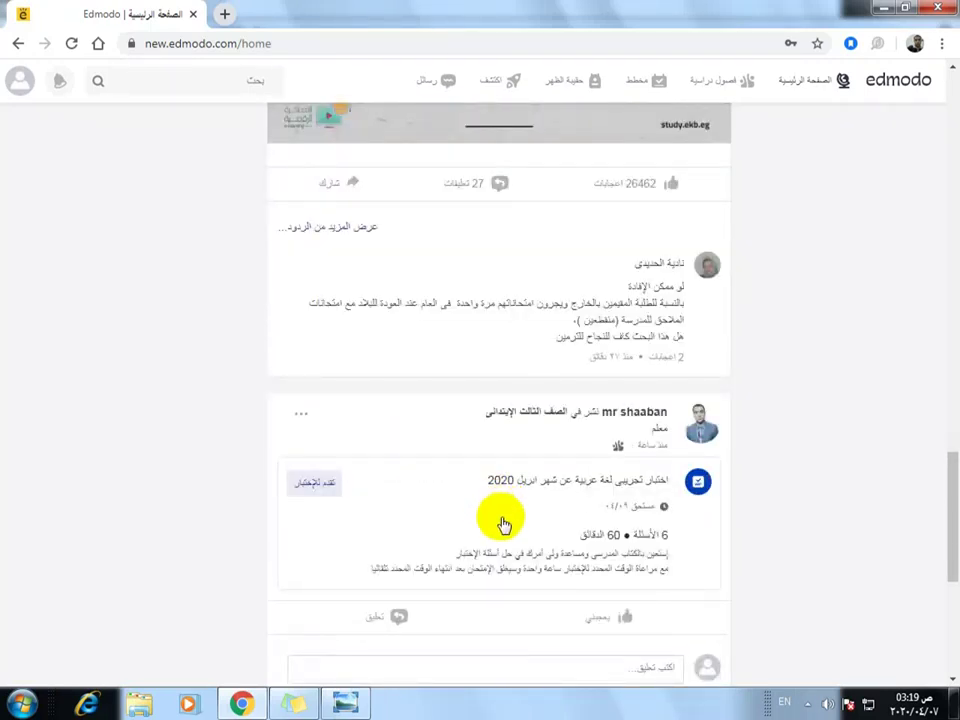
{"action": "scroll", "coordinate": [502, 516], "scroll_direction": "down", "scroll_amount": 2}
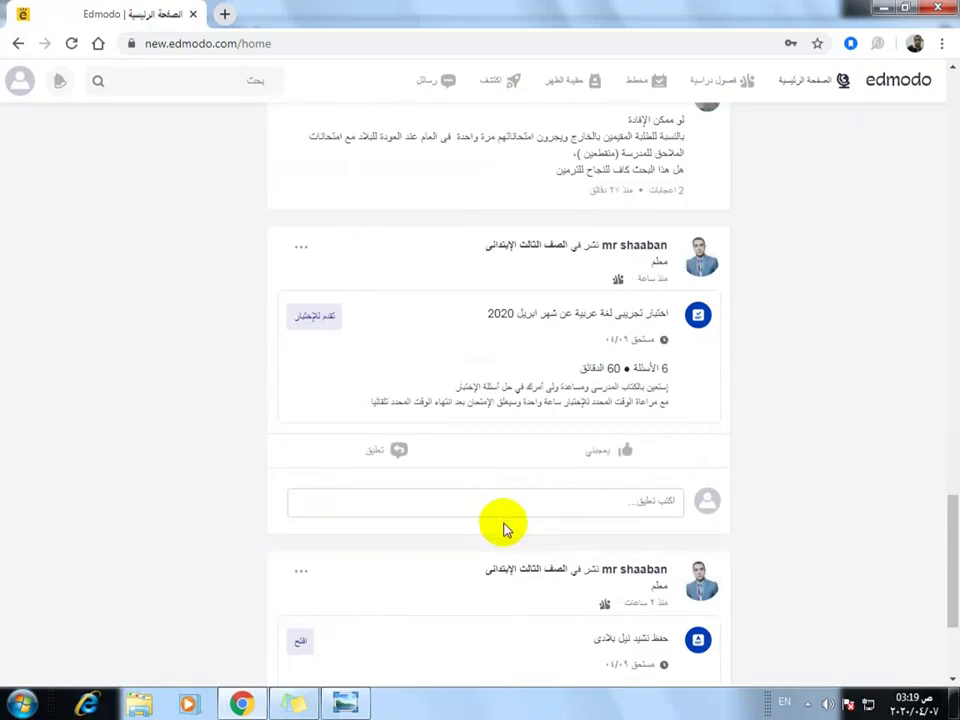
{"action": "scroll", "coordinate": [503, 525], "scroll_direction": "down", "scroll_amount": 2}
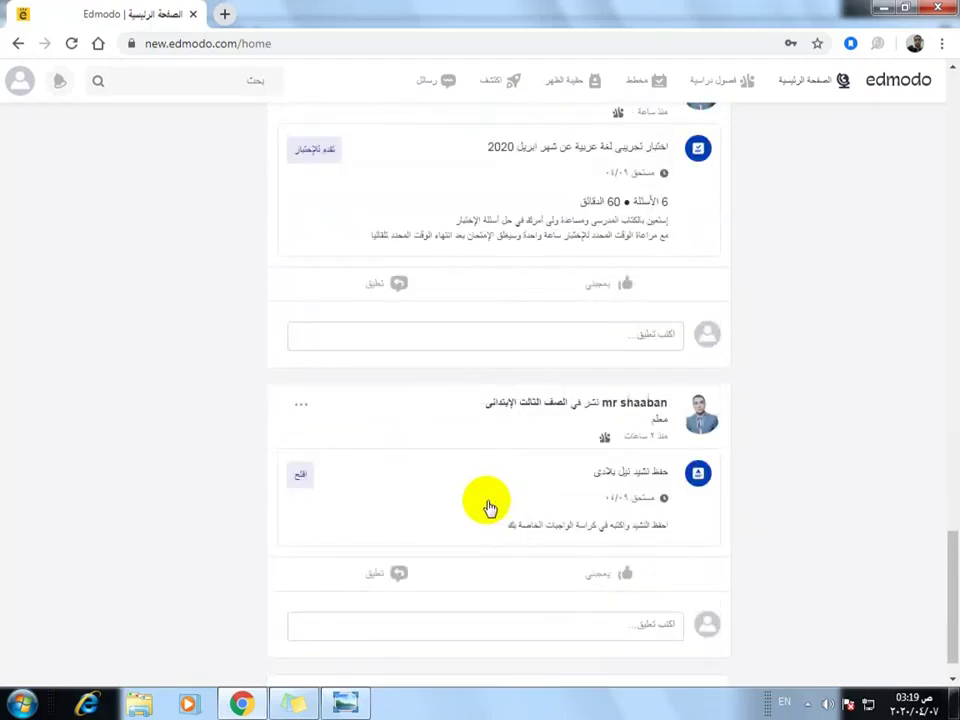
{"action": "scroll", "coordinate": [500, 505], "scroll_direction": "up", "scroll_amount": 20}
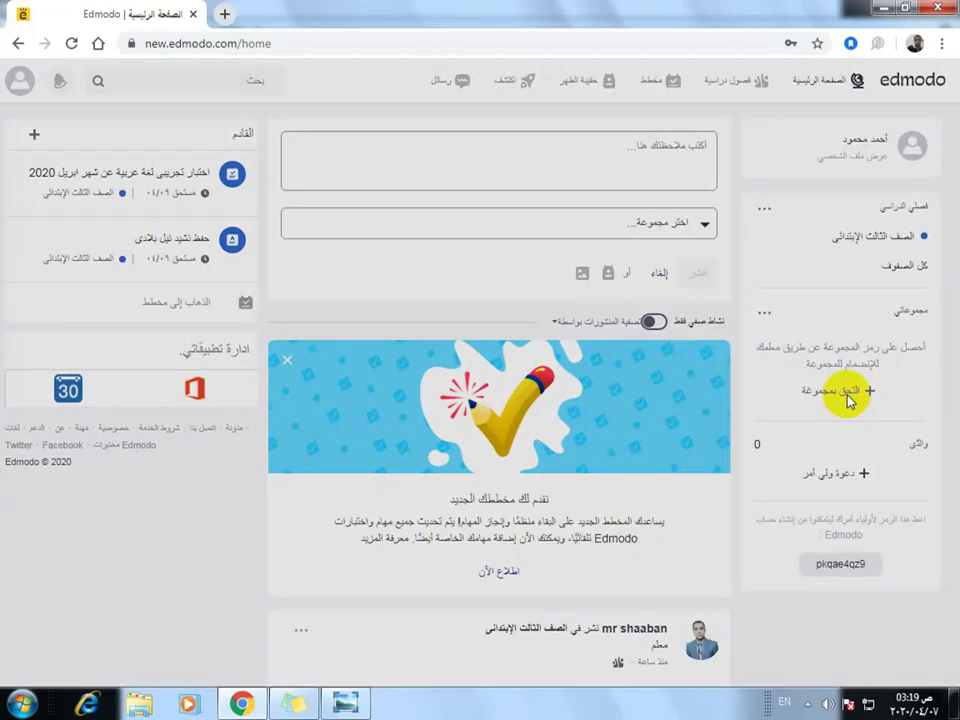
{"action": "left_click", "coordinate": [838, 391]}
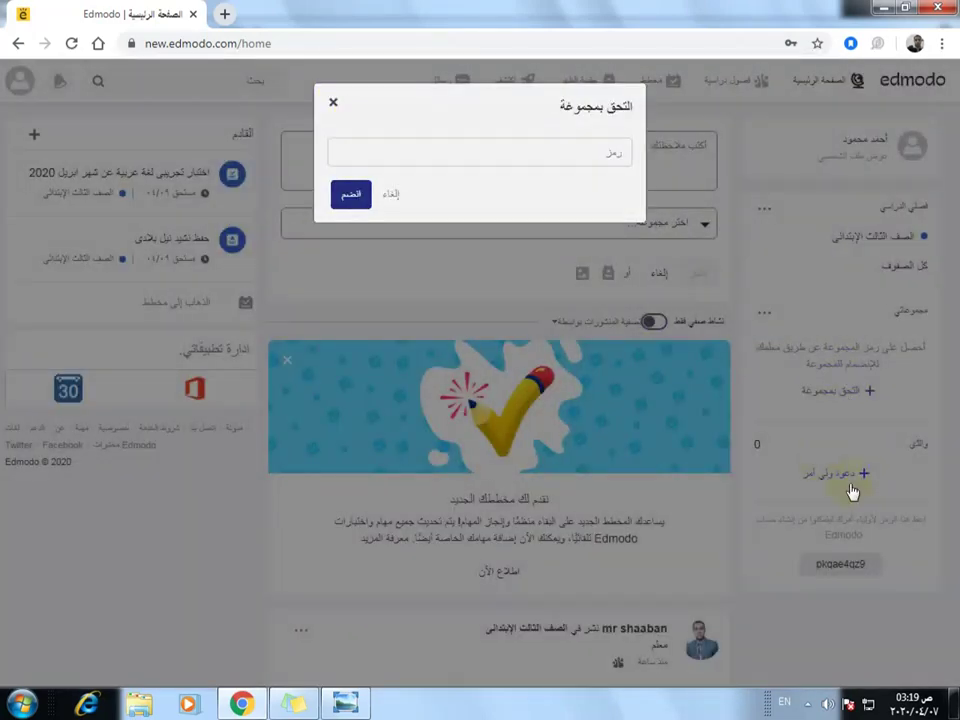
- Dismiss the Join Group box and show My Classes with the third primary grade Arabic class
{"action": "left_click", "coordinate": [851, 492]}
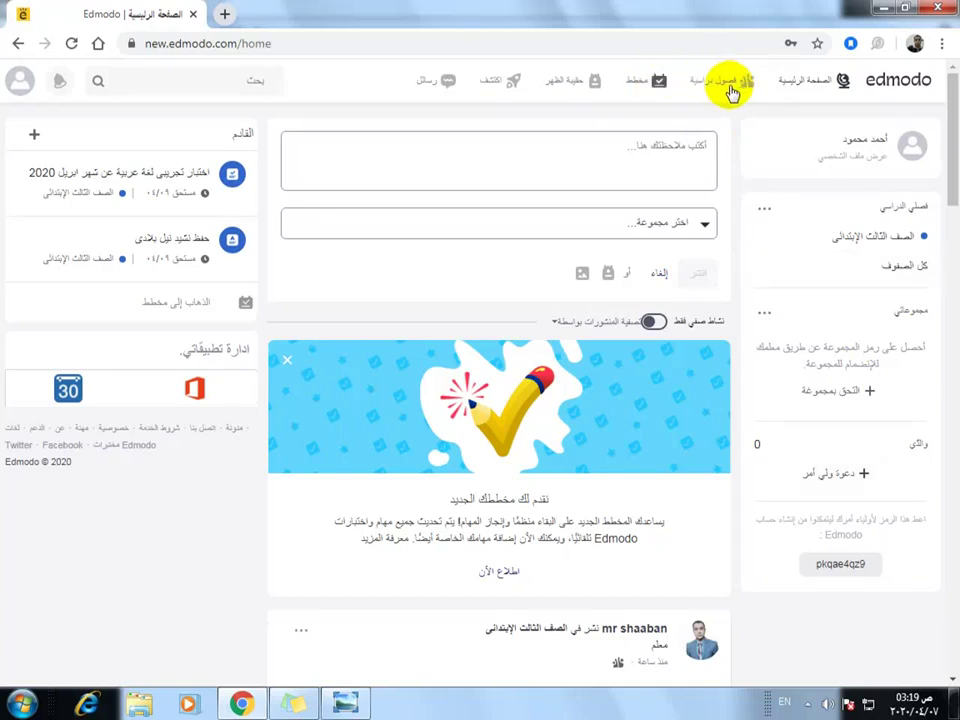
{"action": "mouse_move", "coordinate": [809, 81]}
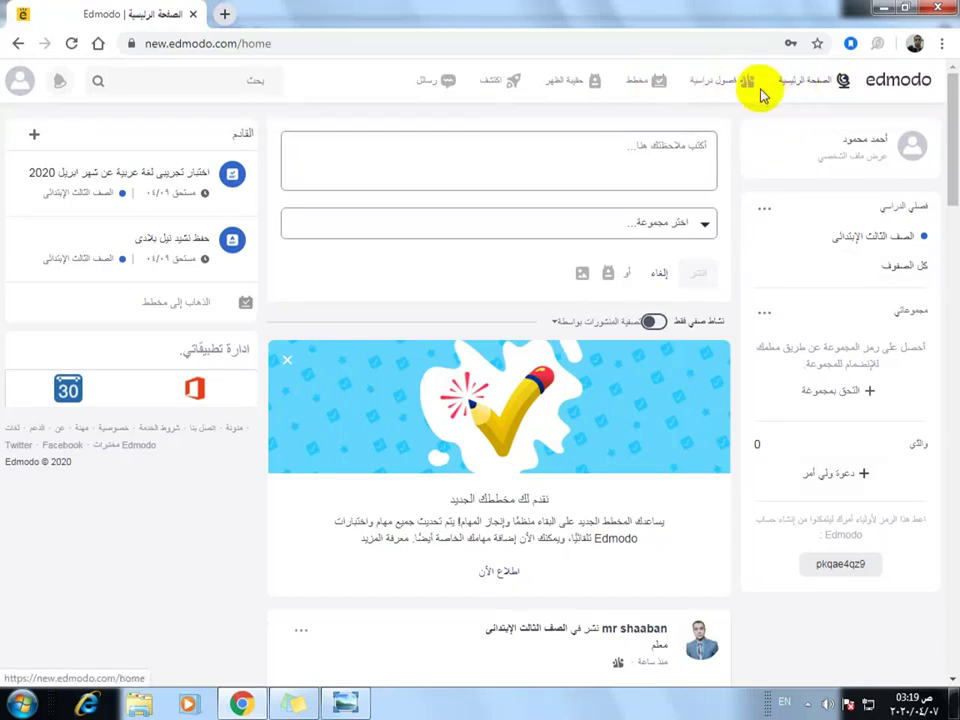
{"action": "left_click", "coordinate": [705, 87]}
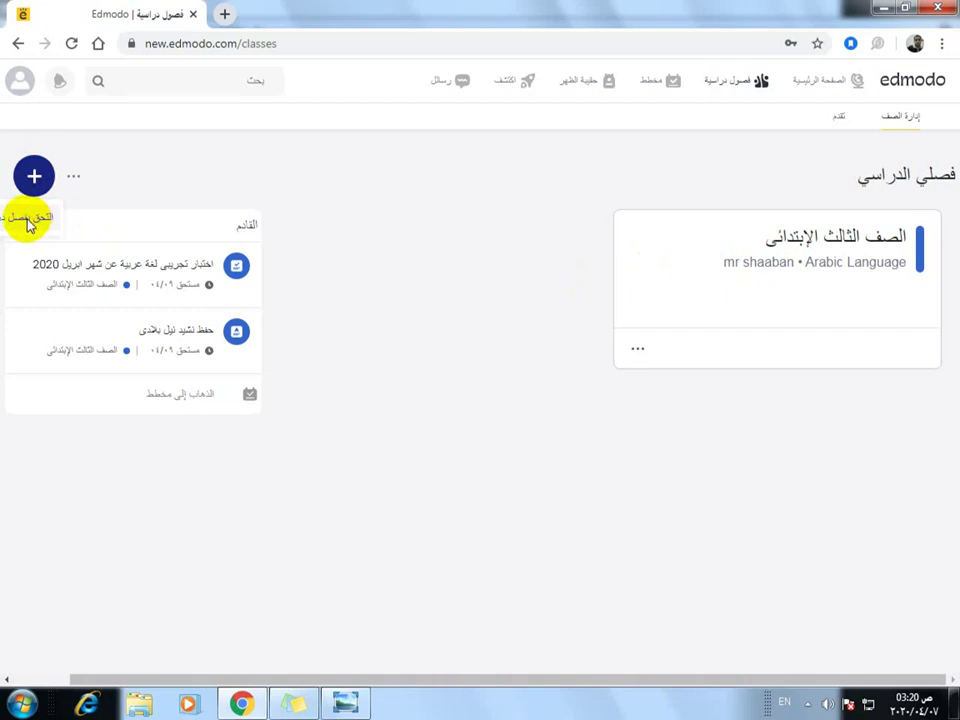
- Join the grade 3 class by entering its class code, then close the join box
{"action": "left_click", "coordinate": [22, 221]}
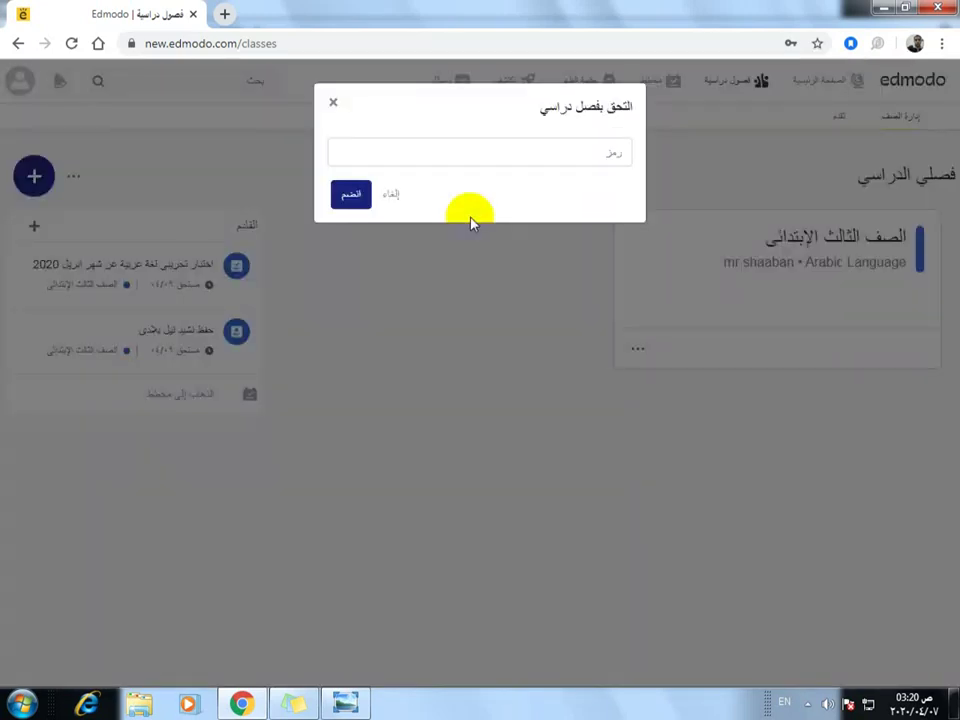
{"action": "left_click", "coordinate": [599, 152]}
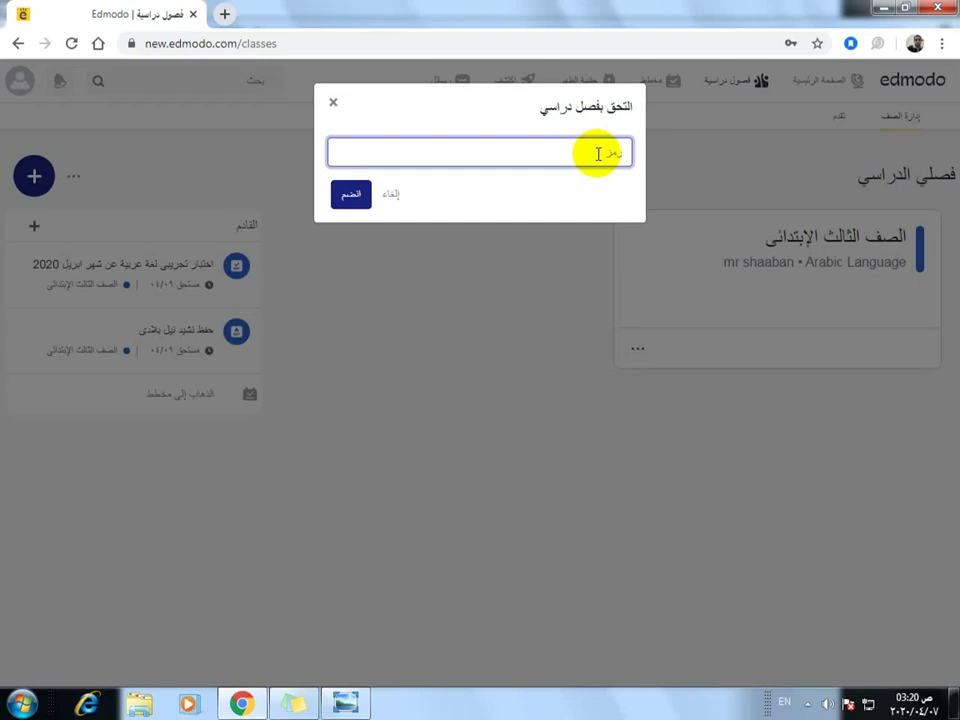
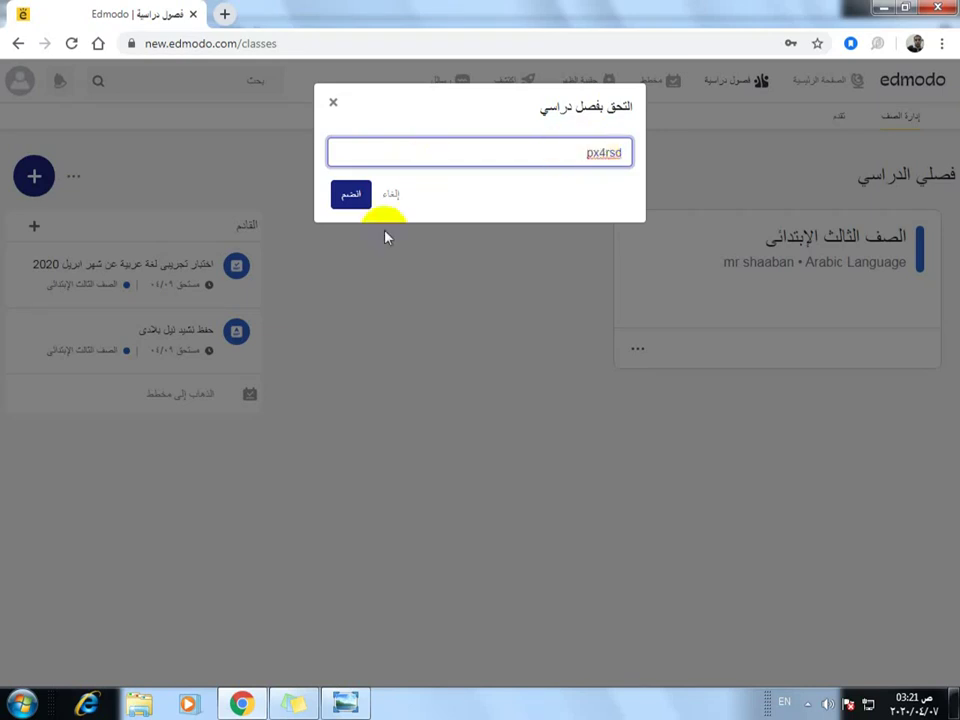
{"action": "left_click", "coordinate": [352, 195]}
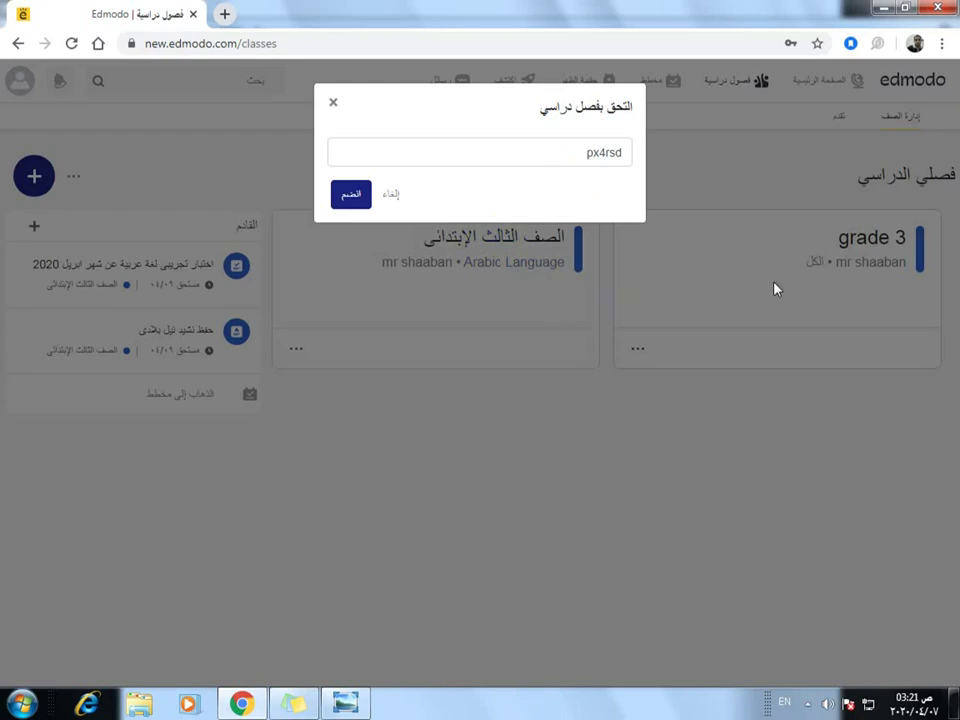
{"action": "left_click", "coordinate": [728, 426]}
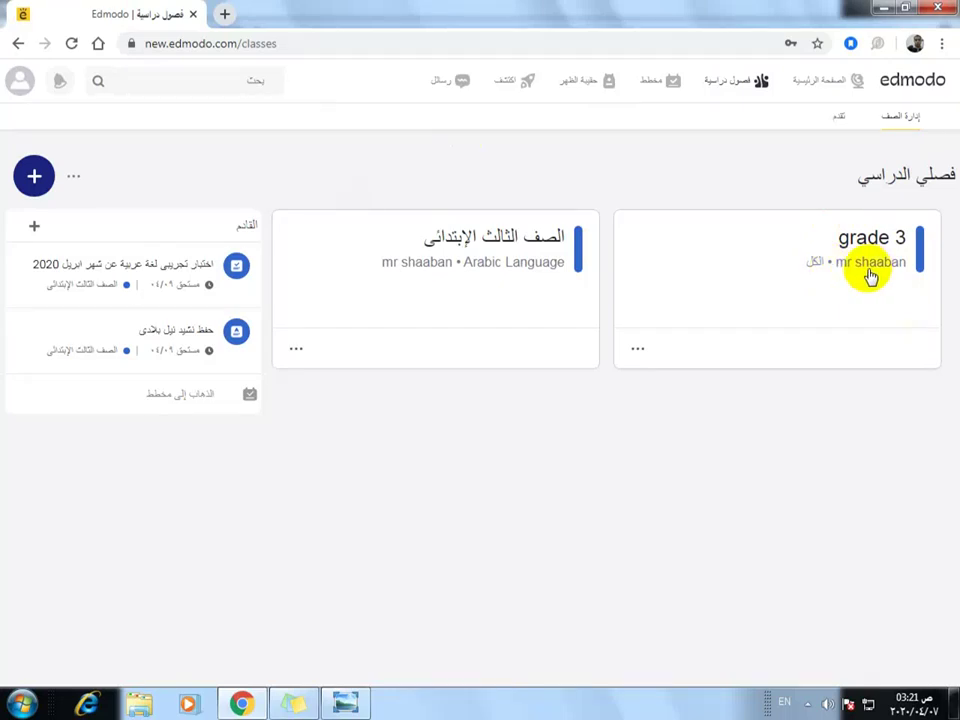
- From the home page, open the حفظ نشيد نيل بلادى assignment due 04/09
{"action": "left_click", "coordinate": [823, 84]}
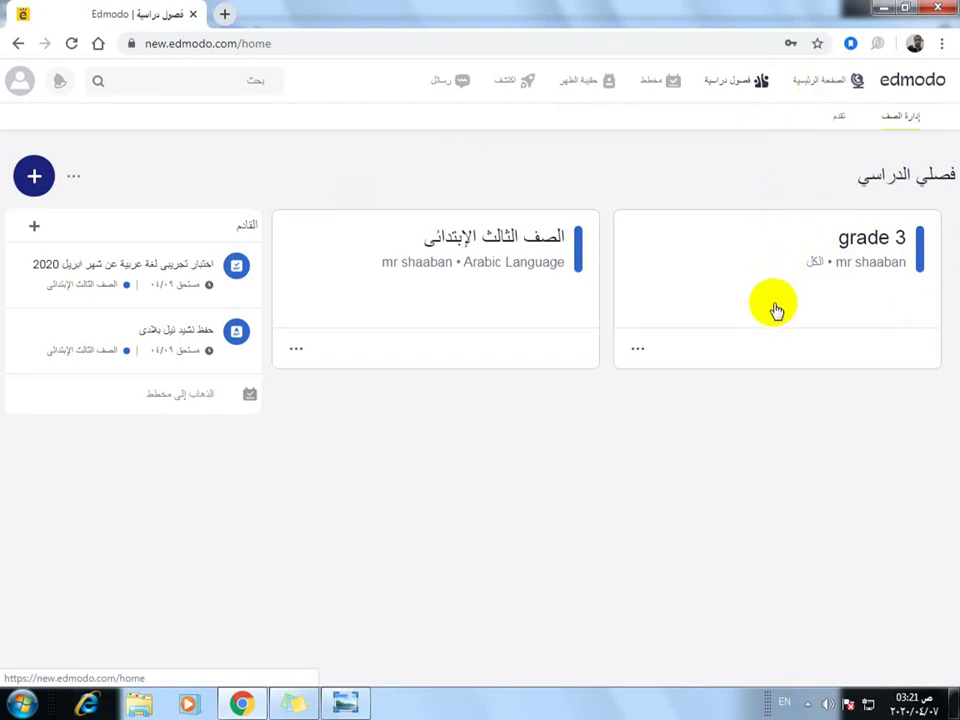
{"action": "left_click", "coordinate": [833, 83]}
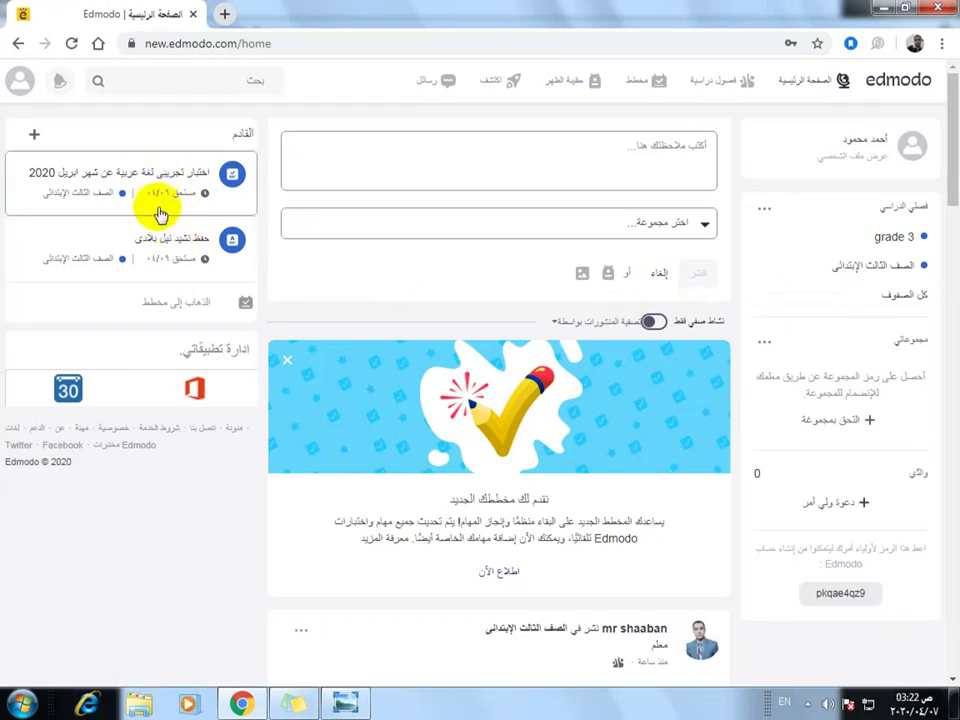
{"action": "left_click", "coordinate": [176, 248]}
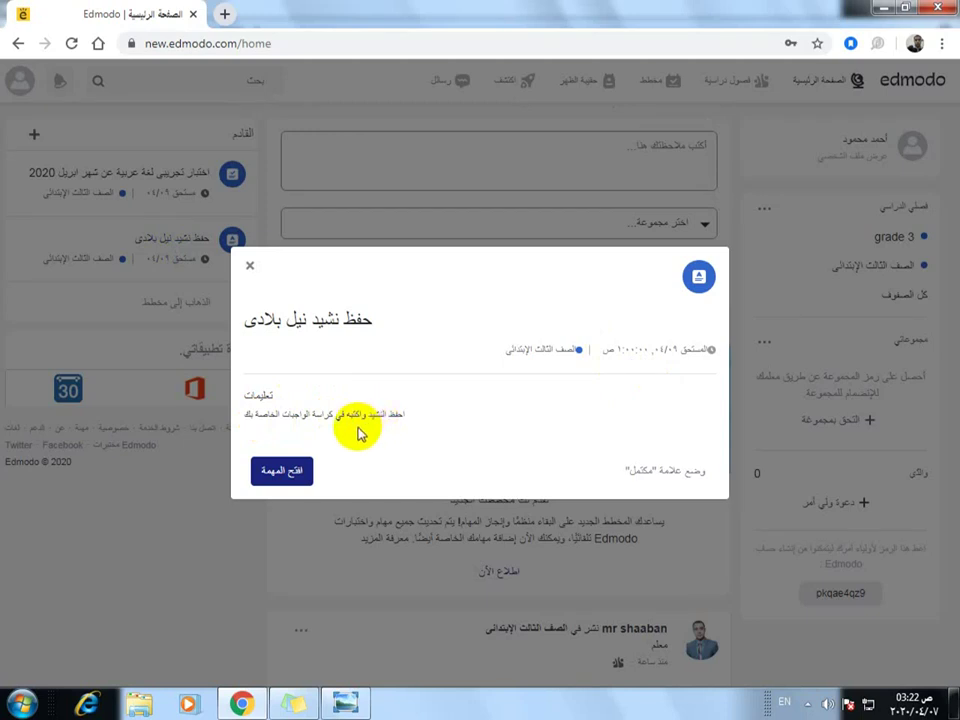
- Open the task page for حفظ نشيد نيل بلادى to work on it
{"action": "left_click", "coordinate": [296, 473]}
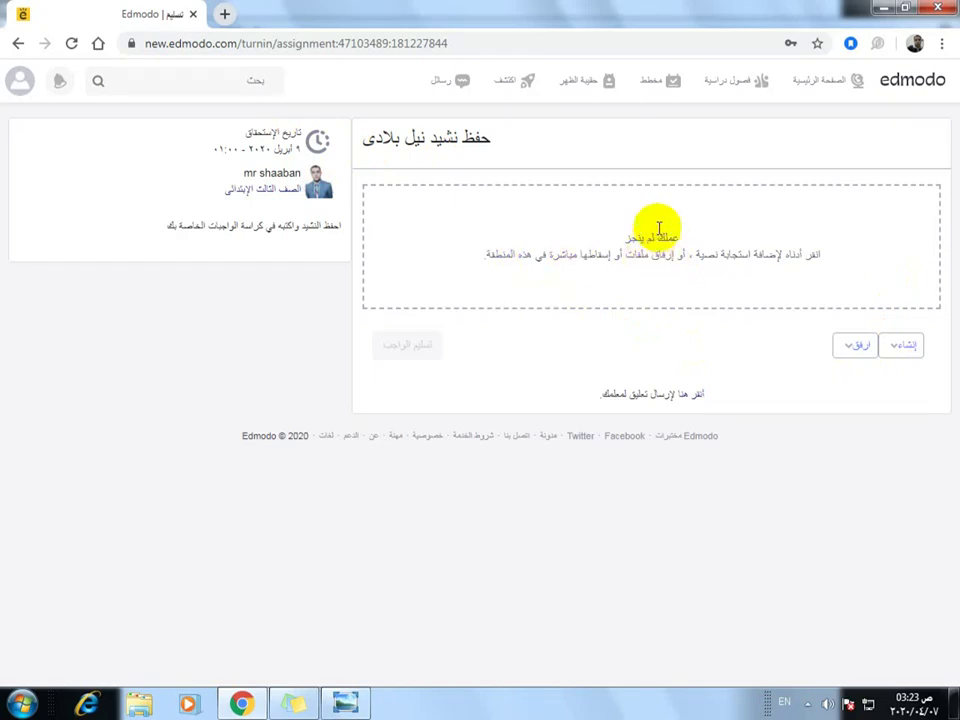
- Add the comment تم for the teacher, typed in Arabic, on the memorization assignment
{"action": "left_click", "coordinate": [676, 234]}
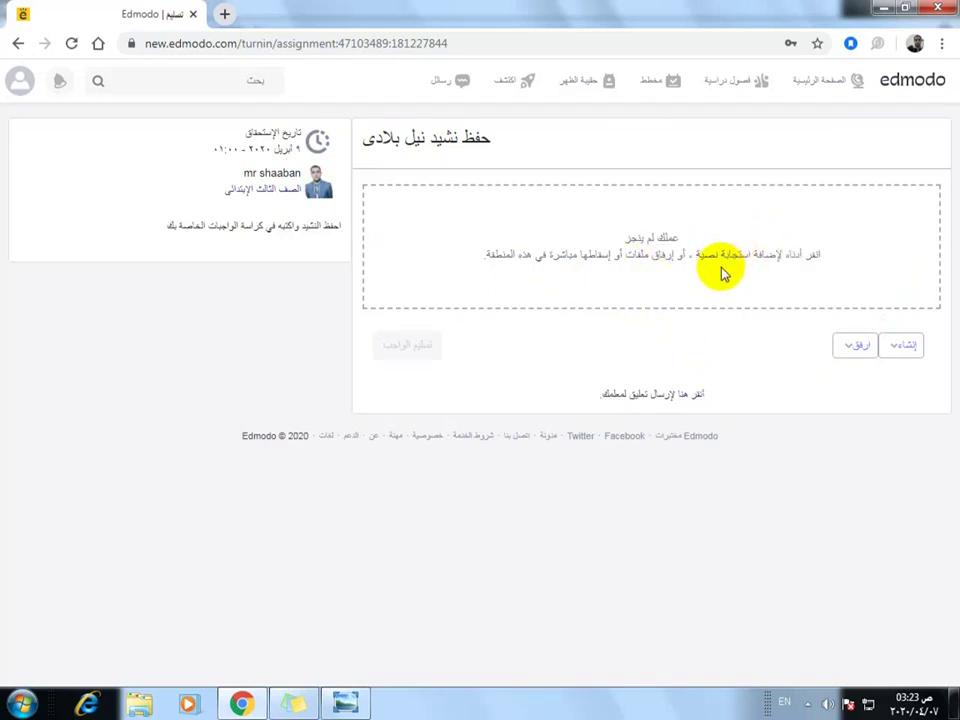
{"action": "left_click", "coordinate": [693, 396]}
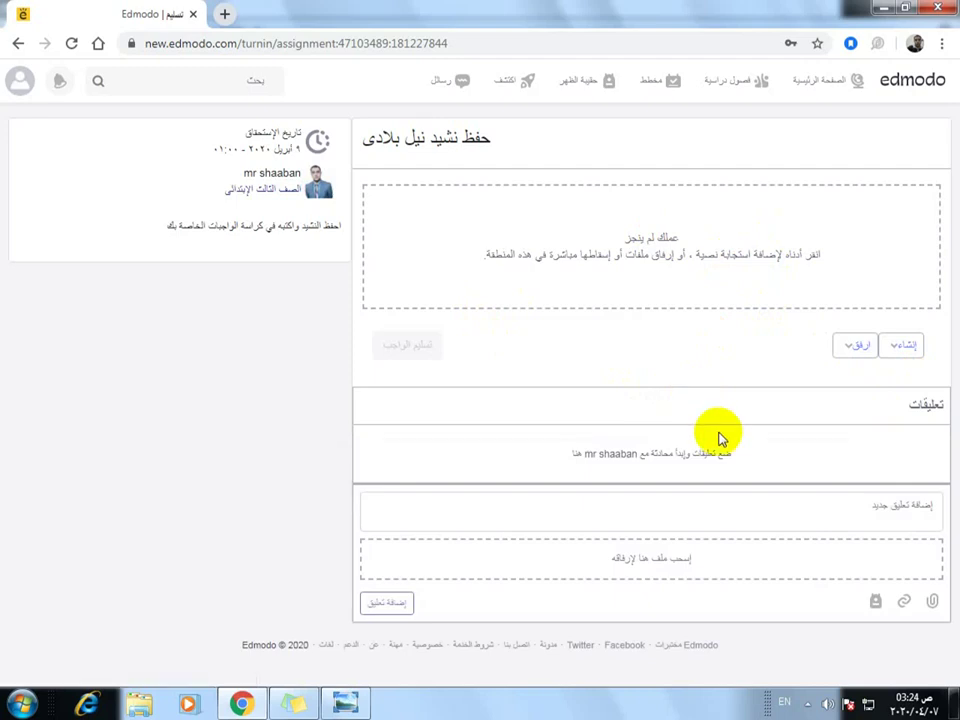
{"action": "left_click", "coordinate": [812, 508]}
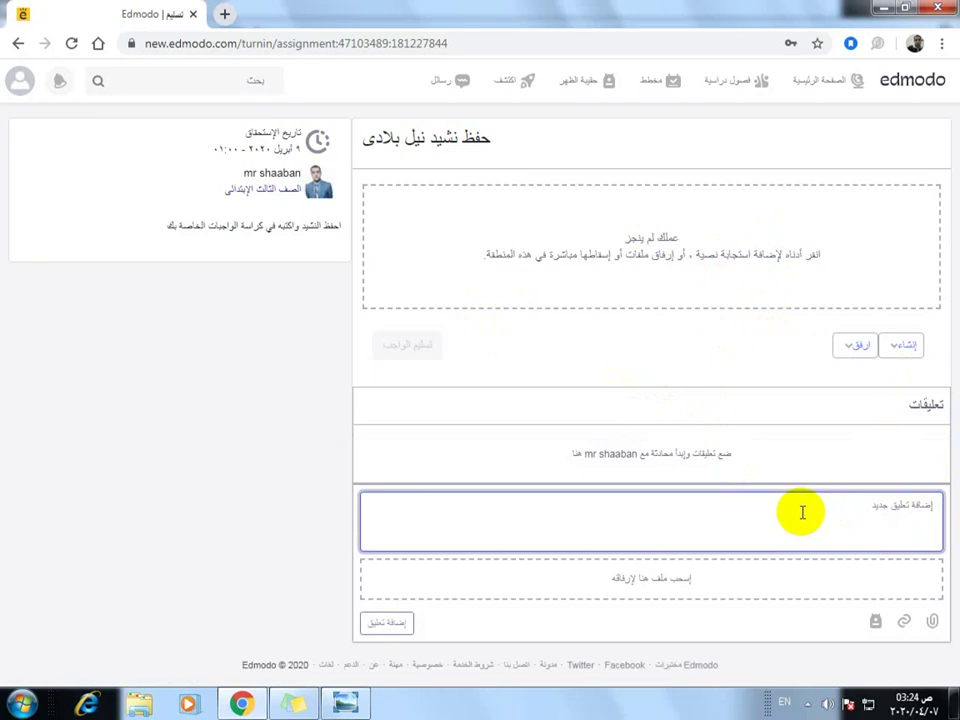
{"action": "type", "text": "ا"}
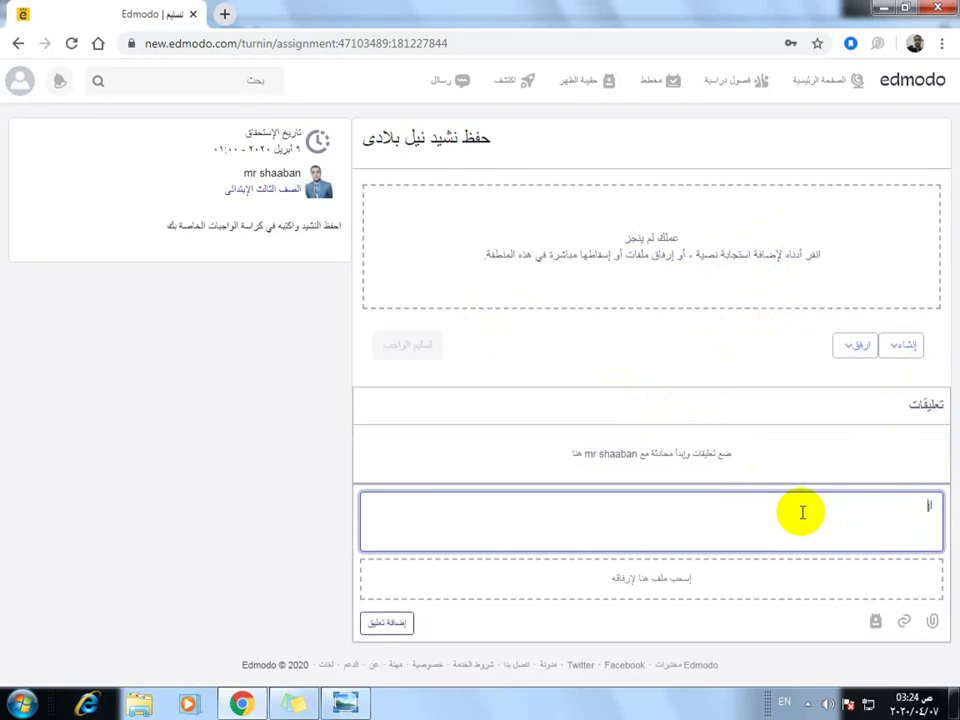
{"action": "key", "text": "BackSpace"}
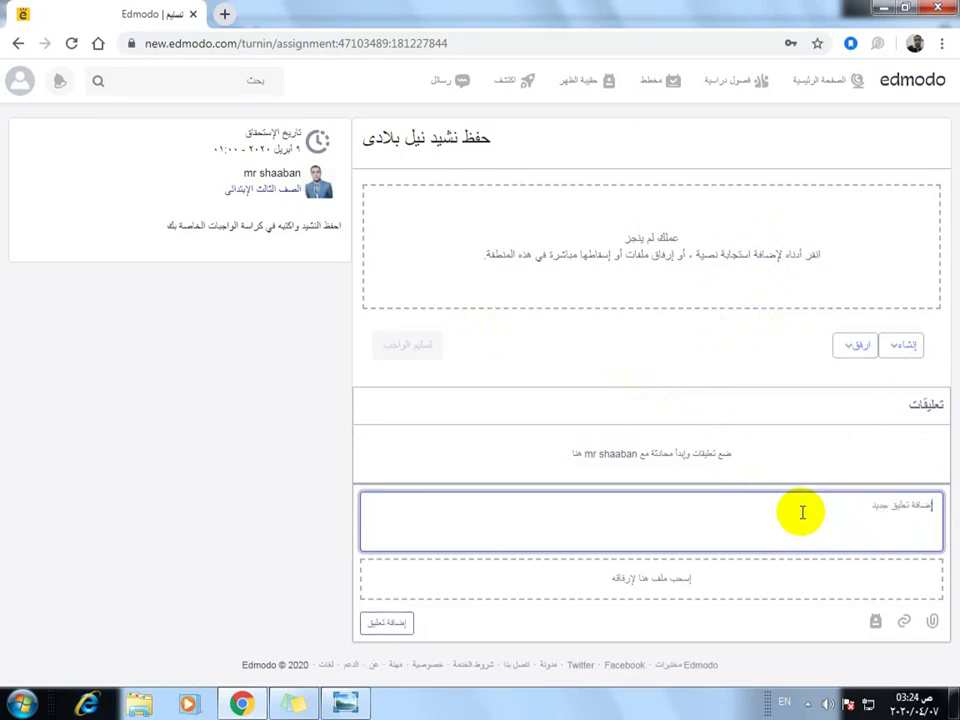
{"action": "key", "text": "alt+shift"}
{"action": "type", "text": "تم"}
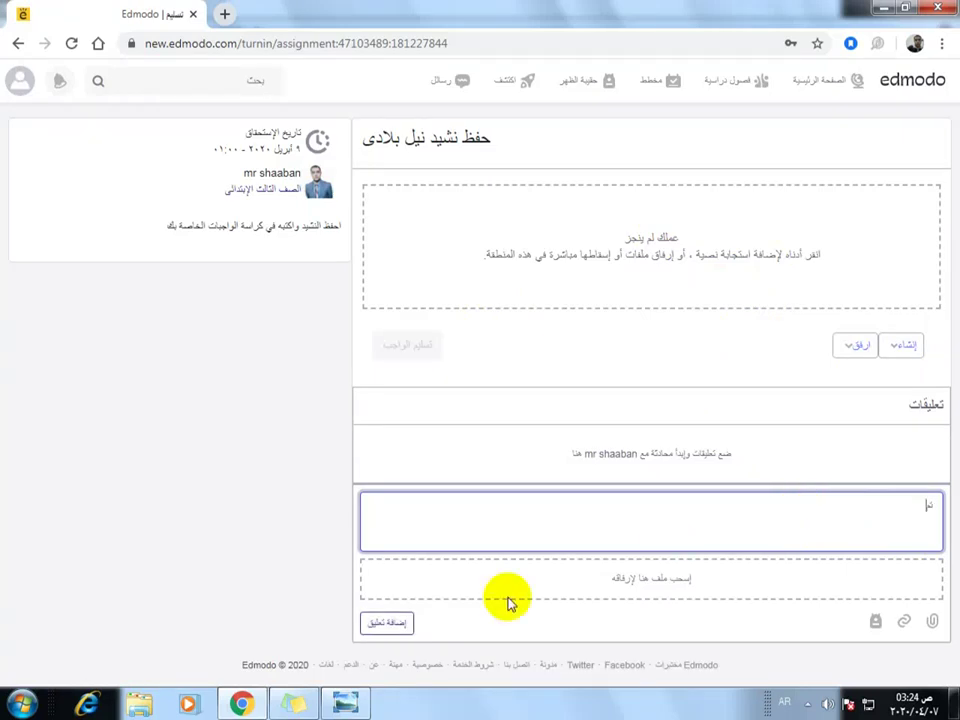
{"action": "left_click", "coordinate": [380, 625]}
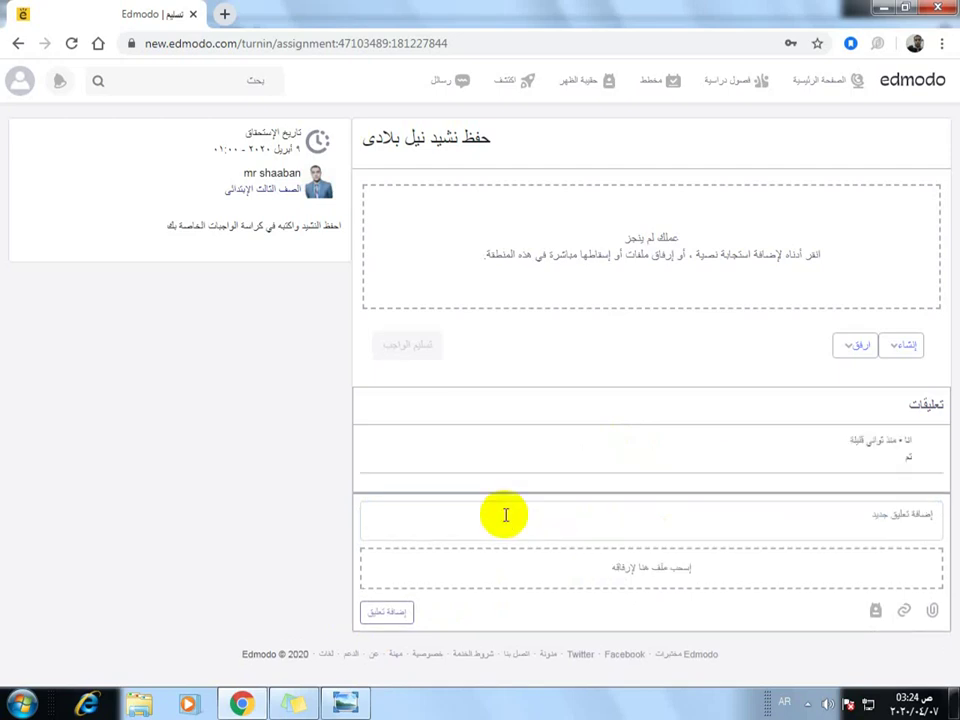
- Create a new Word .docx as the assignment response and return to the assignment tab
{"action": "left_click", "coordinate": [902, 348]}
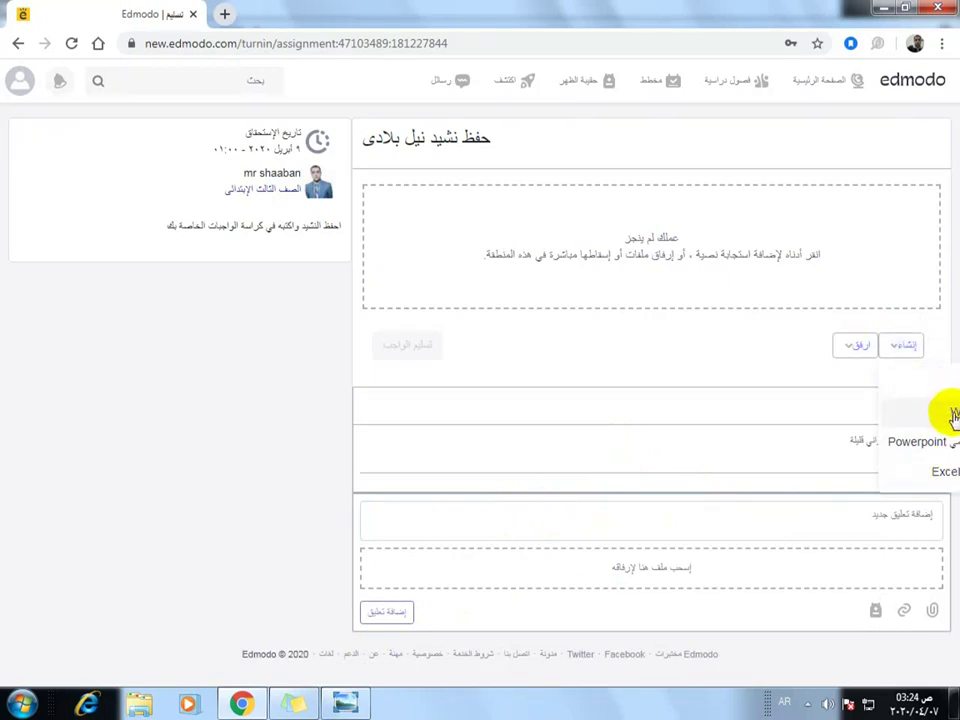
{"action": "left_click", "coordinate": [953, 413]}
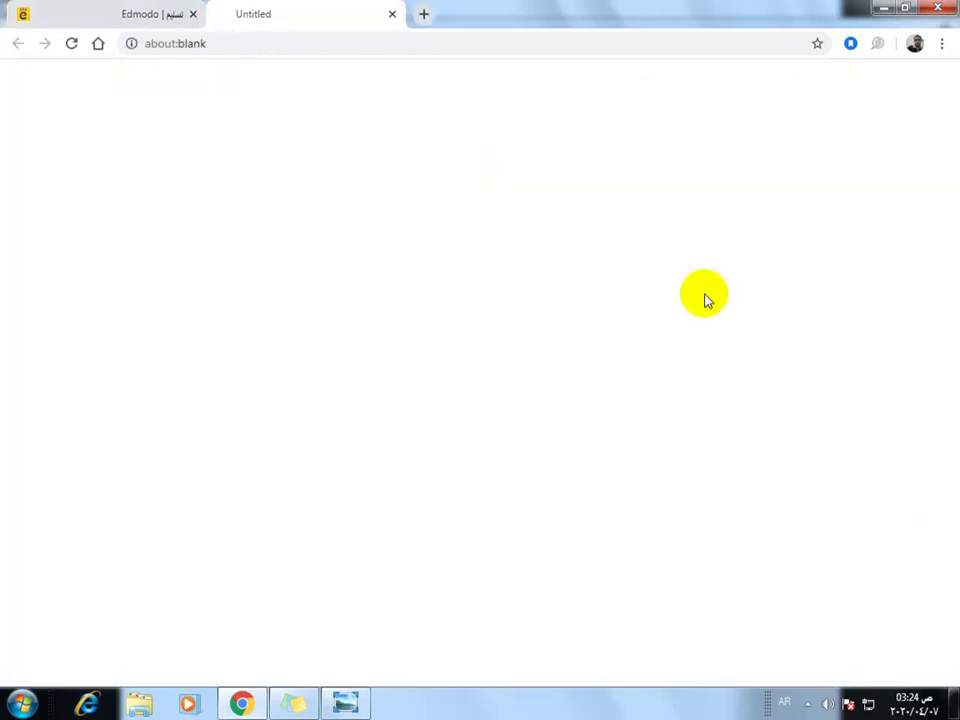
{"action": "left_click", "coordinate": [146, 15]}
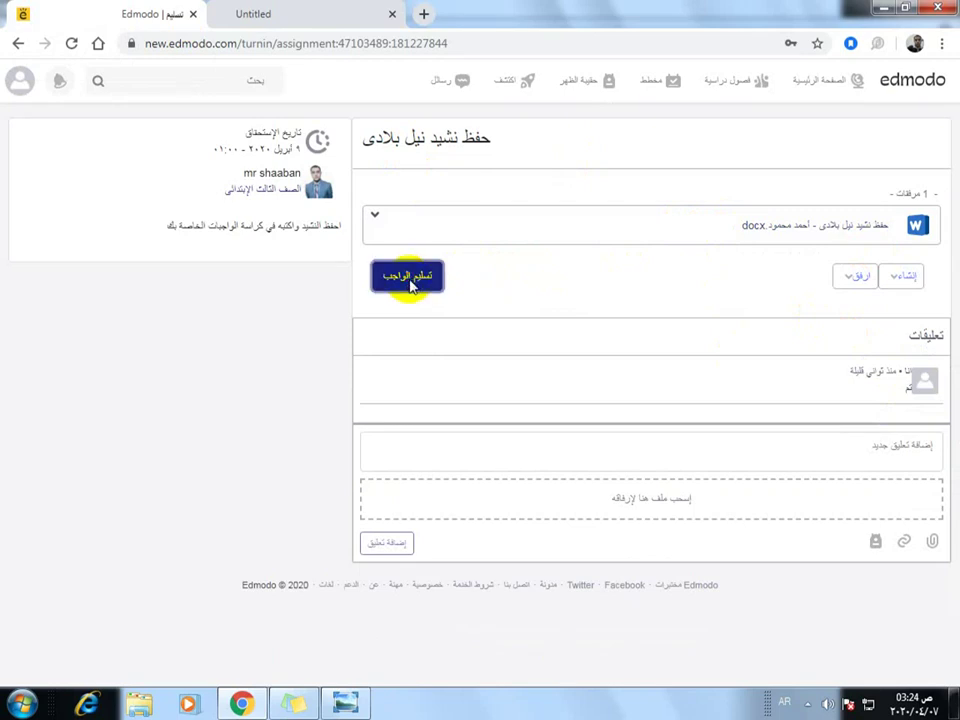
- Turn in the memorization assignment with the Word file, confirm, and return home
{"action": "left_click", "coordinate": [411, 283]}
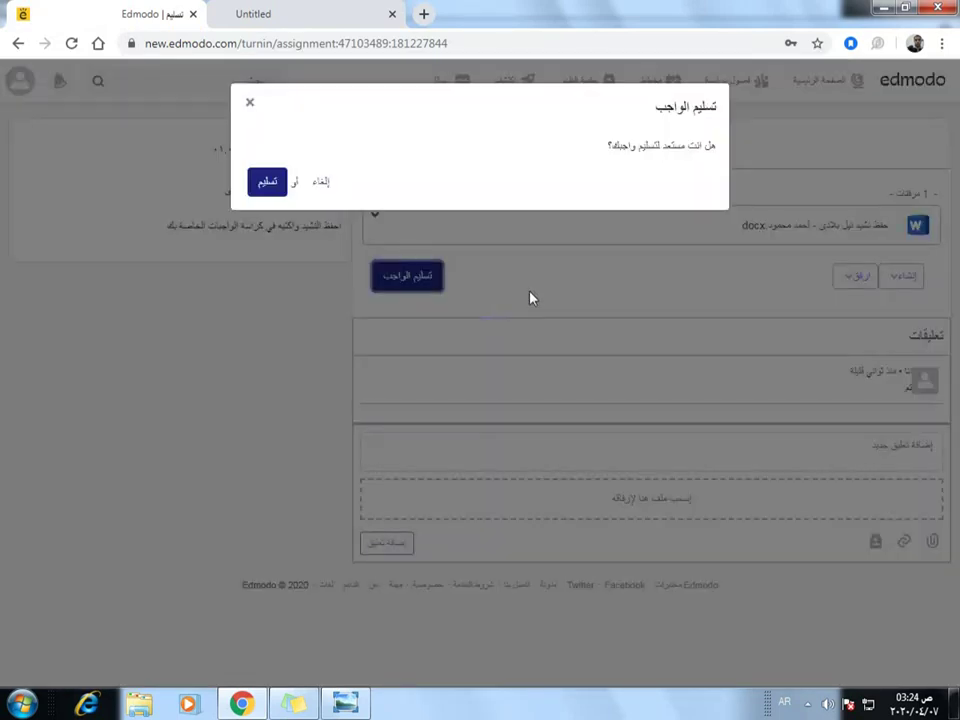
{"action": "left_click", "coordinate": [266, 187]}
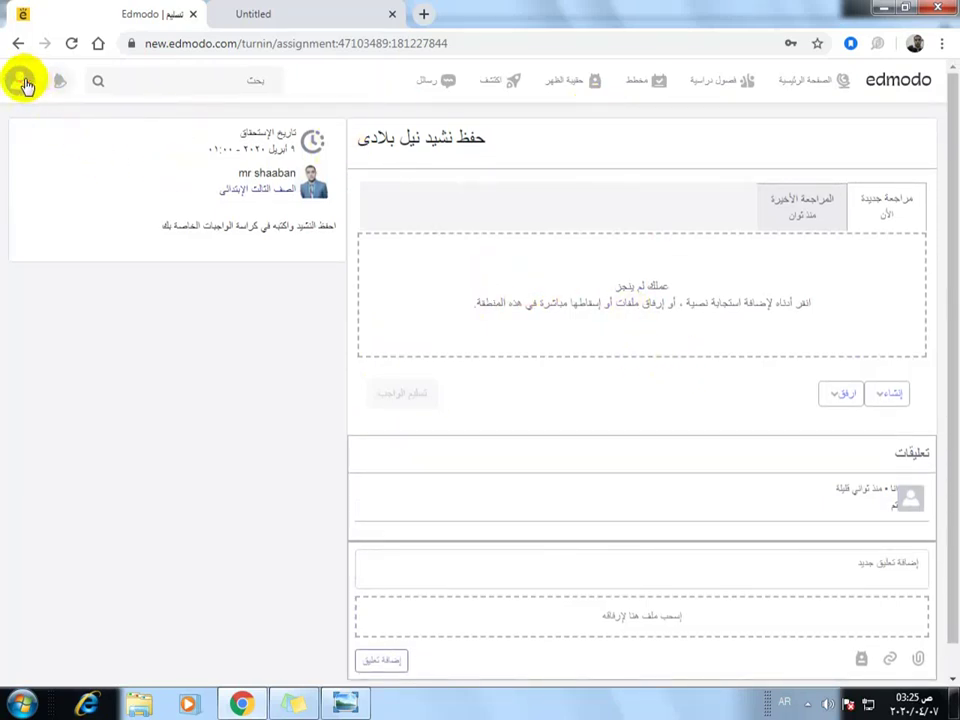
{"action": "left_click", "coordinate": [21, 80]}
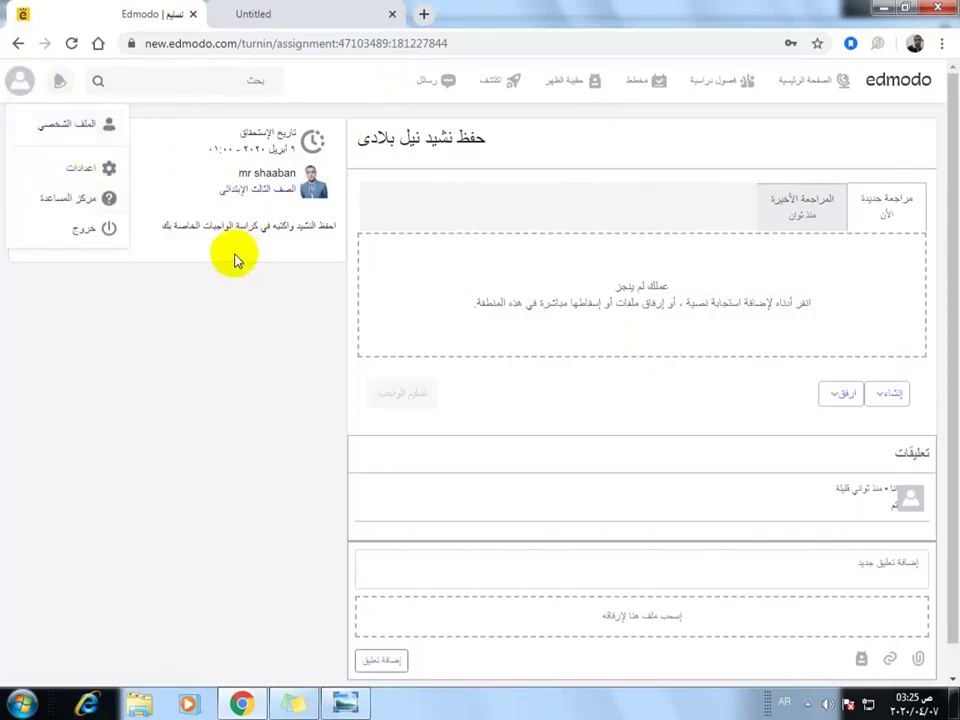
{"action": "left_click", "coordinate": [800, 86]}
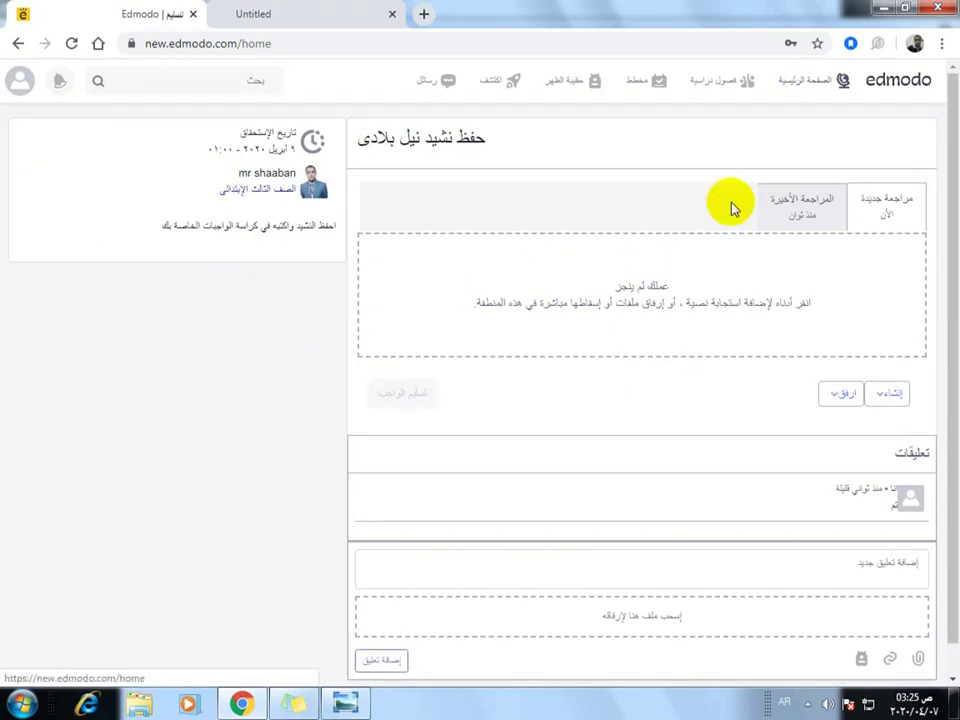
- Open the اختبار تجريبى لغة عربية عن شهر ابريل 2020 quiz from the home planner
{"action": "left_click", "coordinate": [808, 80]}
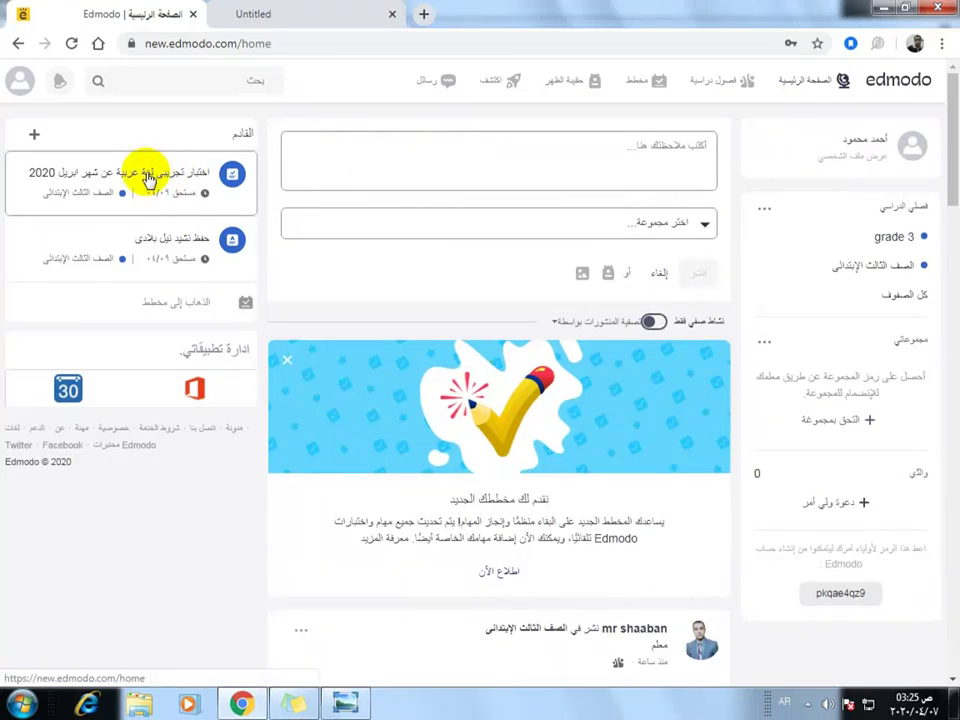
{"action": "left_click", "coordinate": [148, 178]}
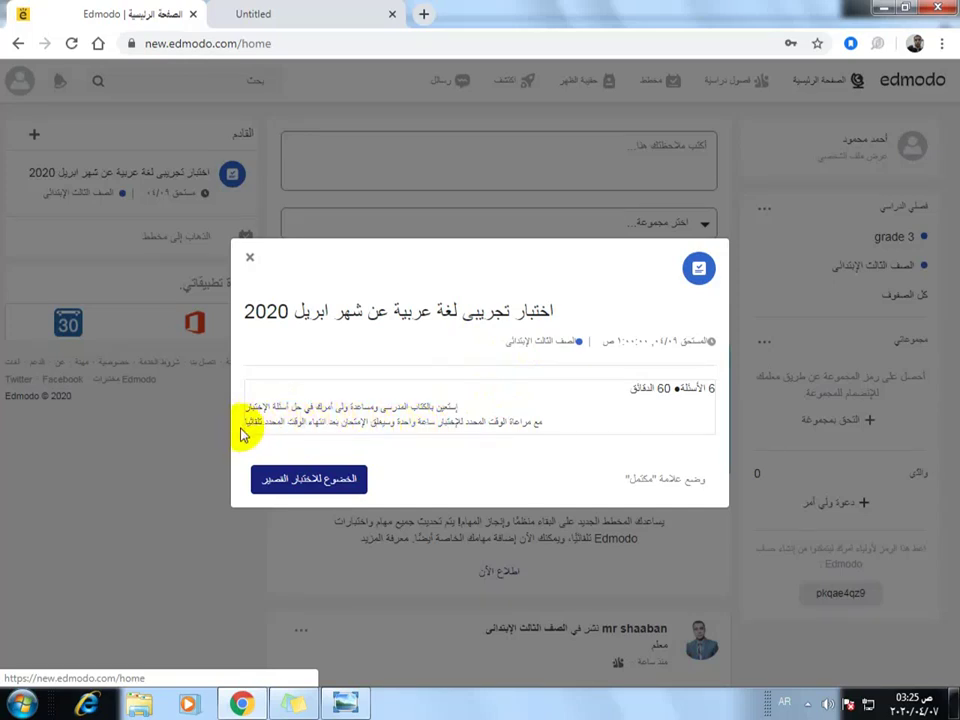
- Open the quiz's start page (6 questions, 30 points, 60 minutes) and close the Untitled tab
{"action": "left_click", "coordinate": [319, 482]}
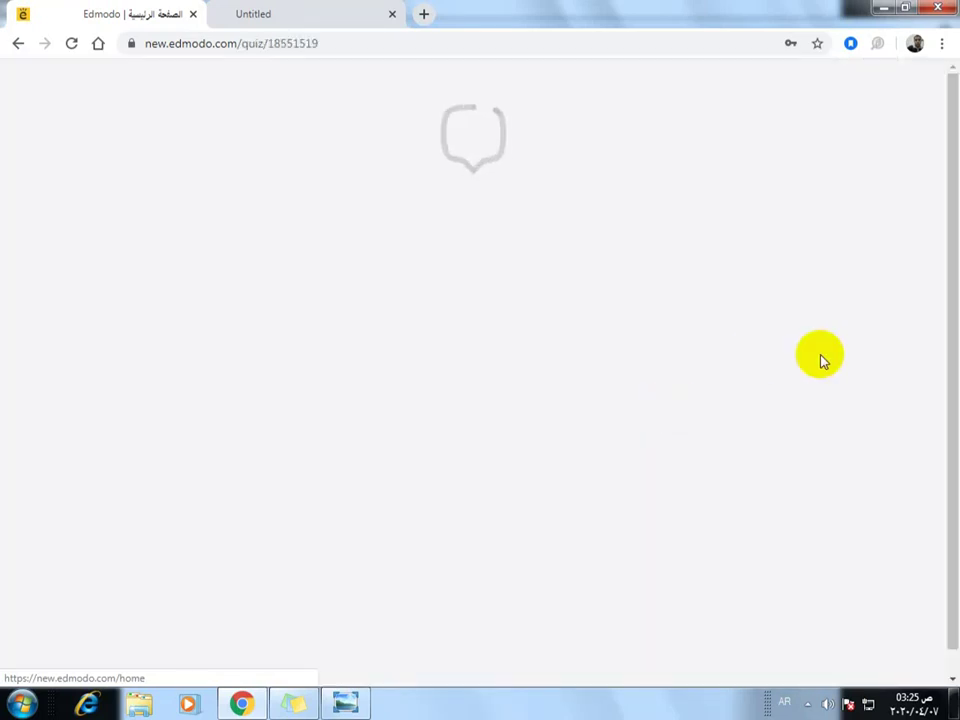
{"action": "left_click", "coordinate": [393, 15]}
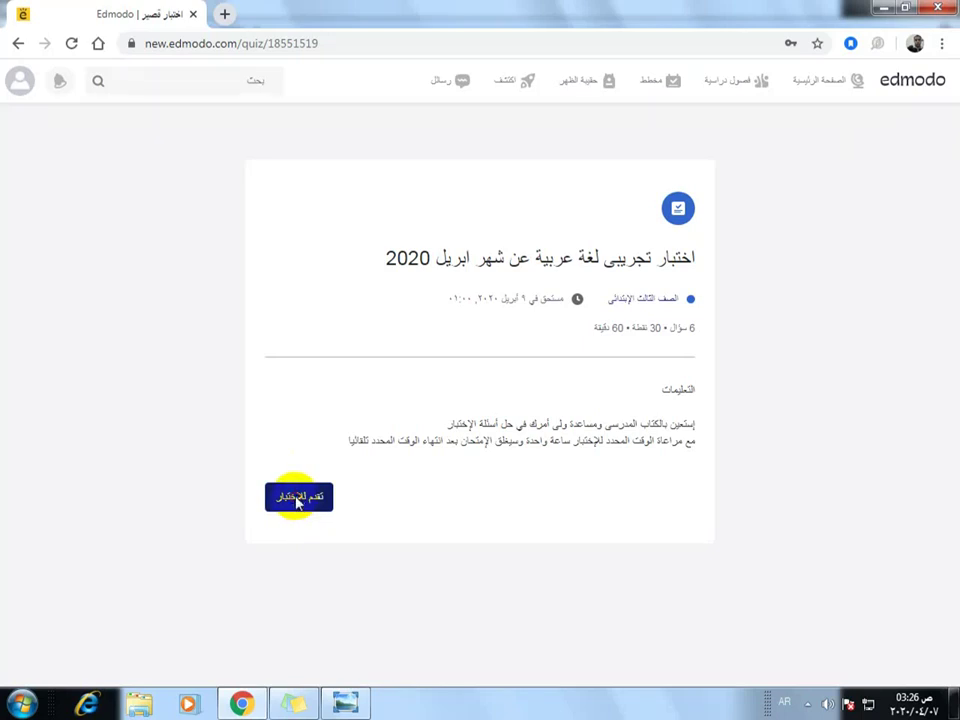
- Begin the quiz, answer question 1 with صح, and advance to question 2
{"action": "left_click", "coordinate": [298, 500]}
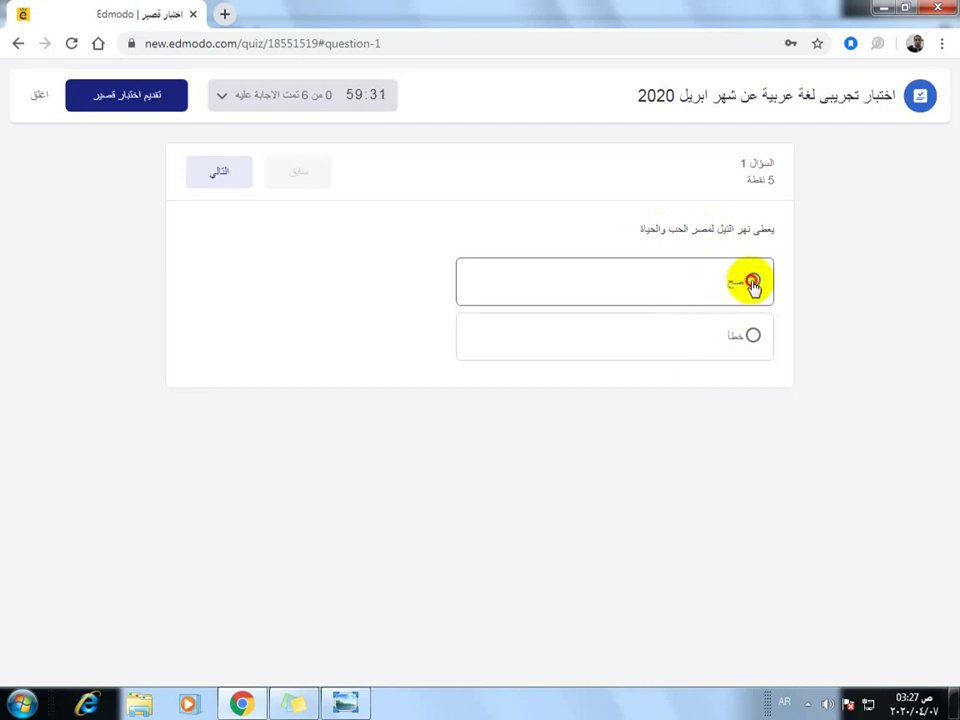
{"action": "left_click", "coordinate": [751, 283]}
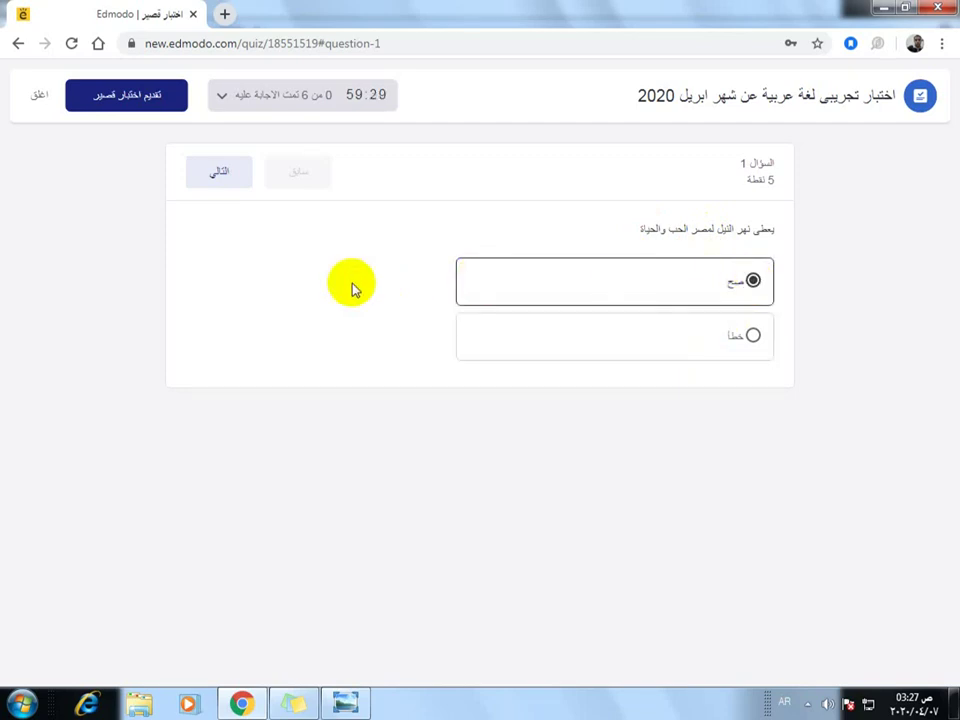
{"action": "left_click", "coordinate": [232, 174]}
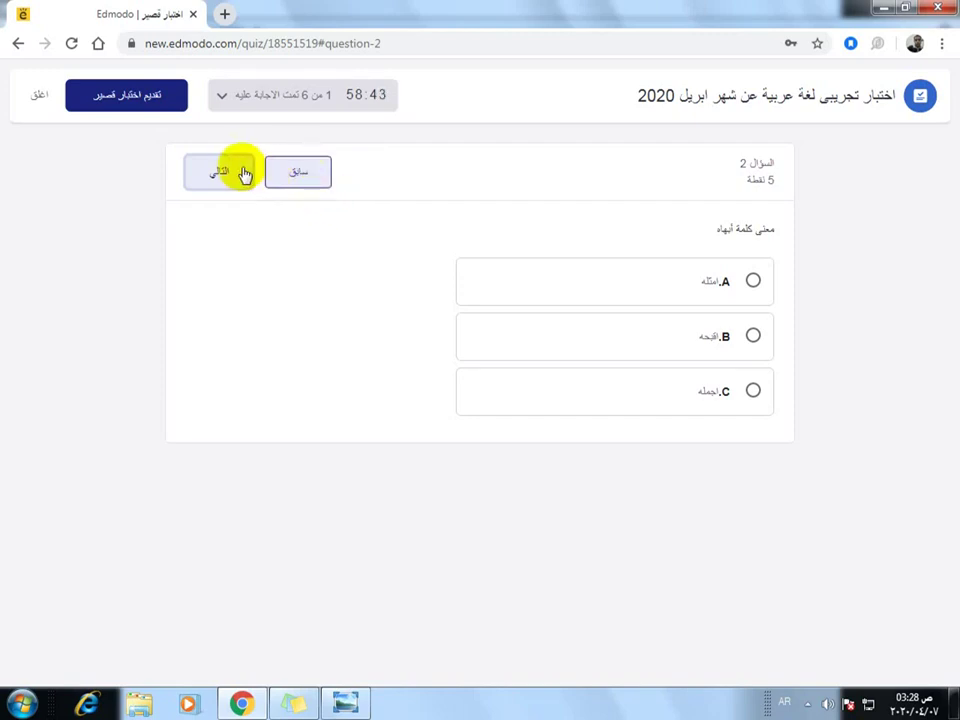
- Look back at question 1's answer, then pick option C for question 2 and go on to question 3
{"action": "left_click", "coordinate": [303, 174]}
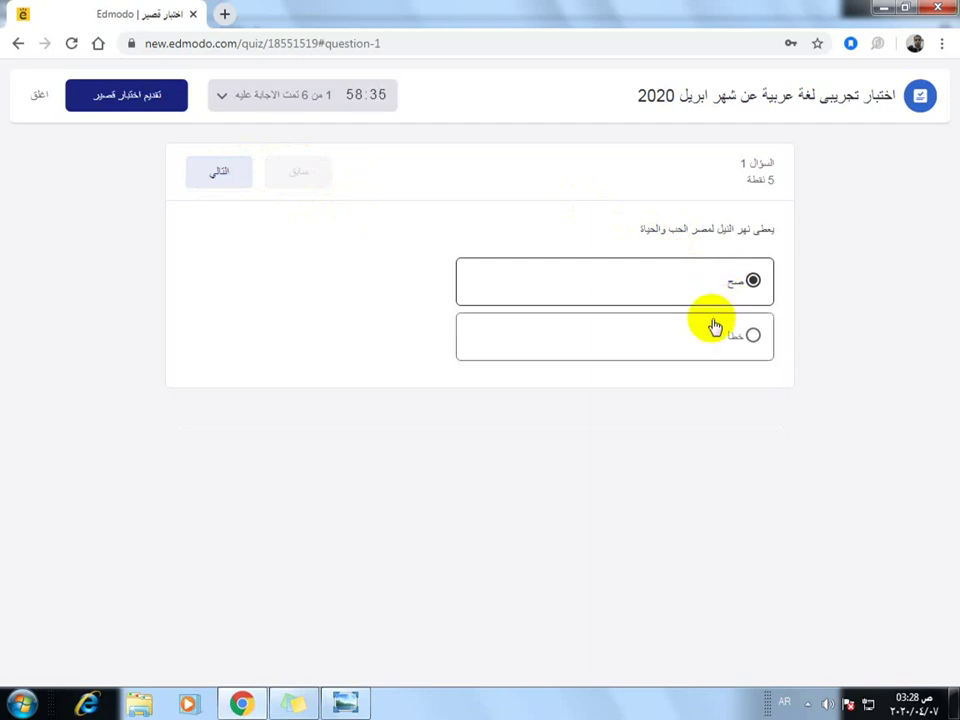
{"action": "left_click", "coordinate": [213, 171]}
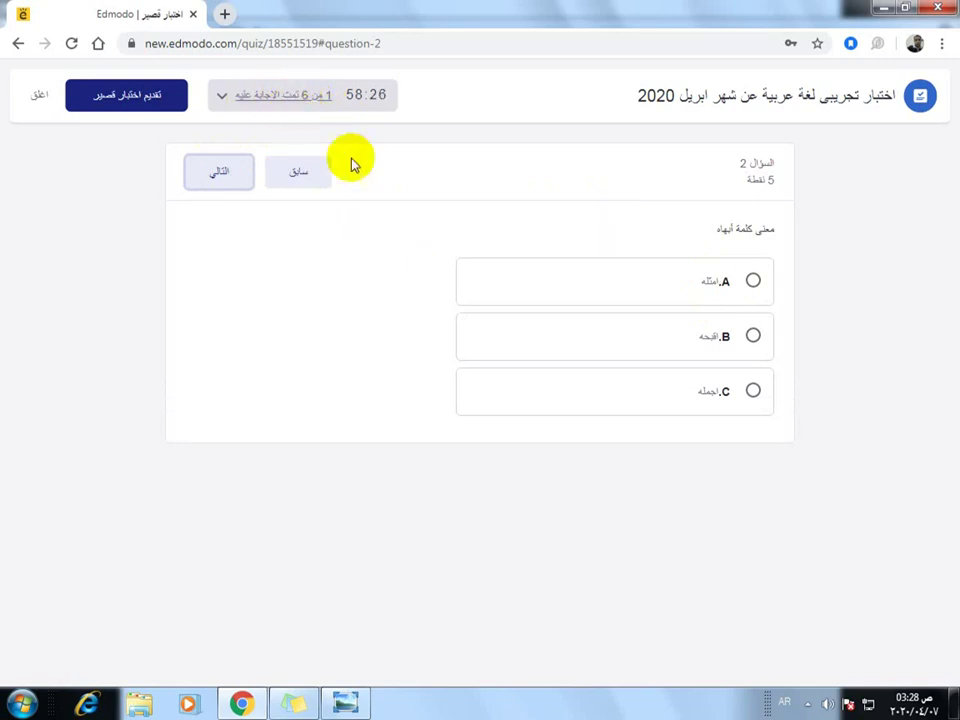
{"action": "left_click", "coordinate": [682, 287]}
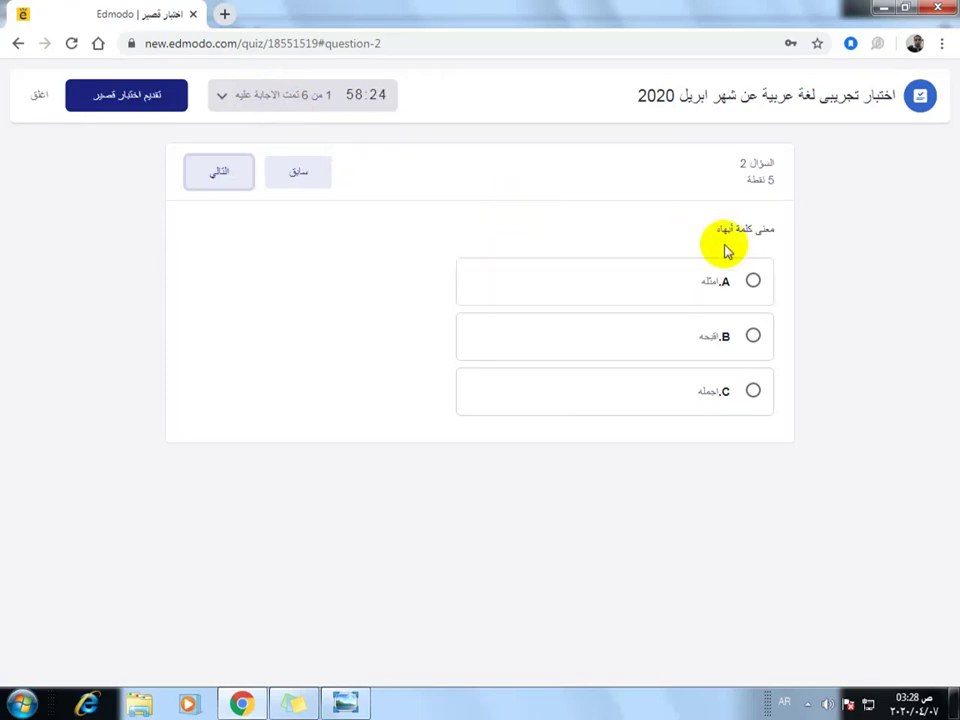
{"action": "left_click", "coordinate": [745, 340]}
{"action": "left_click", "coordinate": [762, 247]}
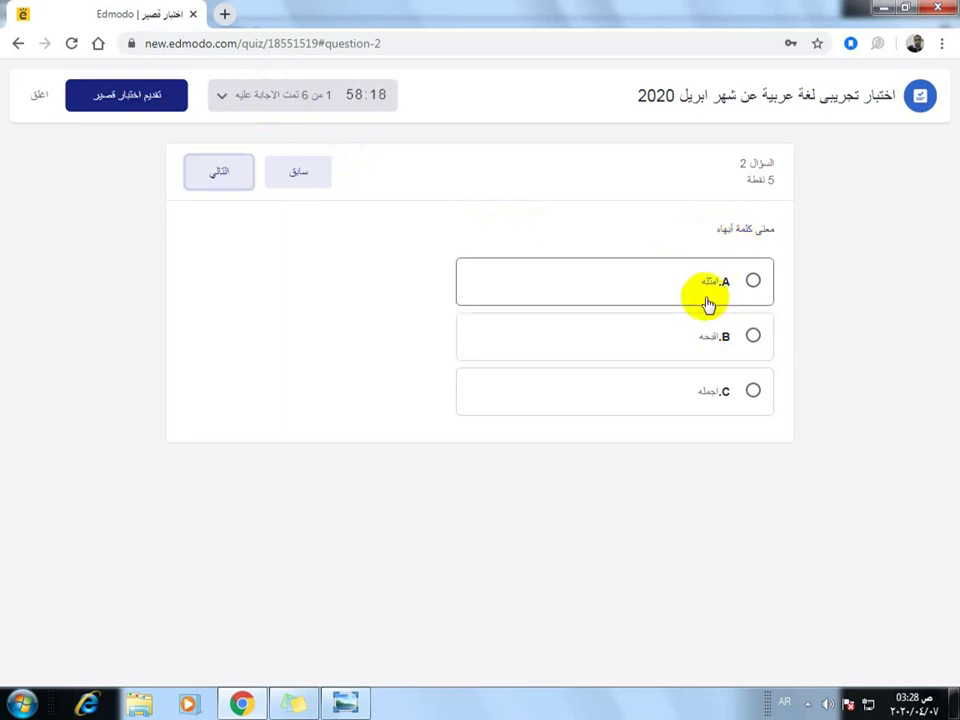
{"action": "left_click", "coordinate": [753, 391]}
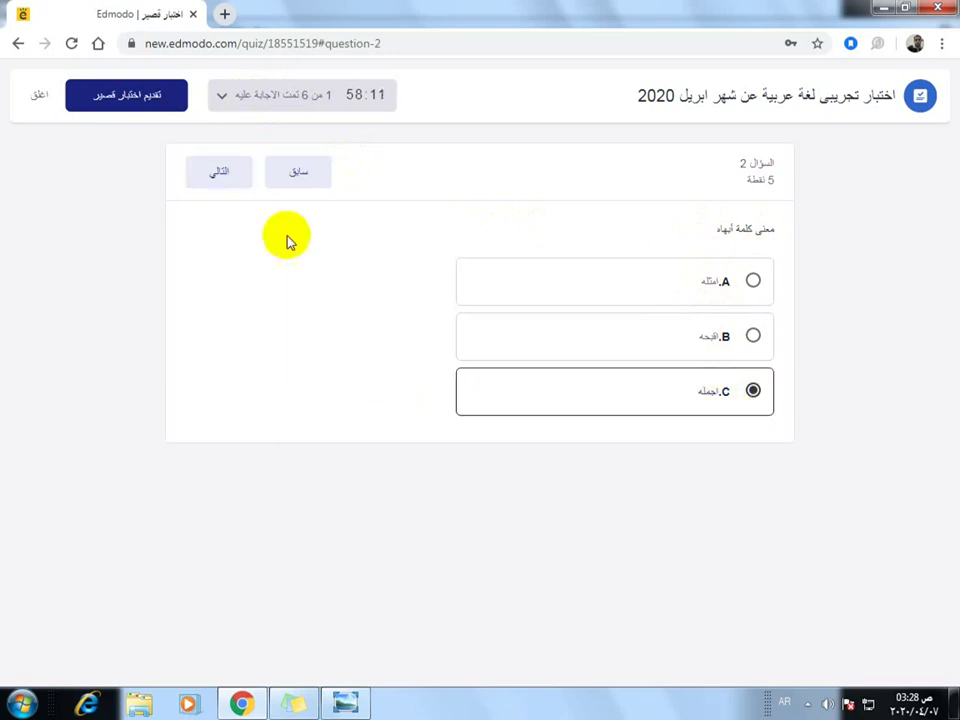
{"action": "left_click", "coordinate": [218, 177]}
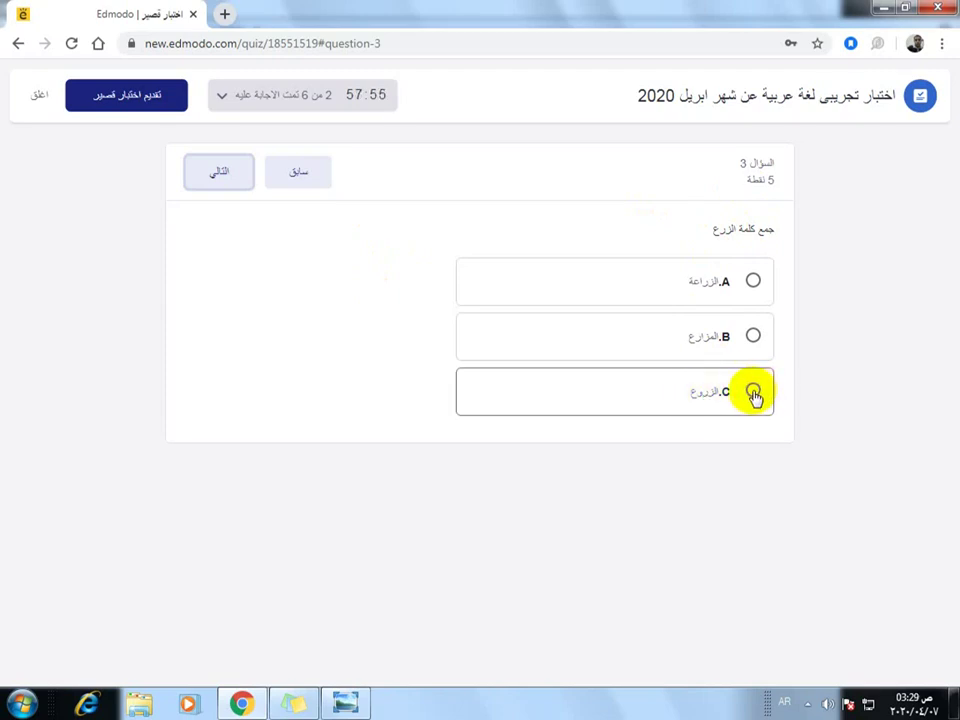
- Answer question 3 with option C and question 4 with False (خطأ)
{"action": "left_click", "coordinate": [753, 392]}
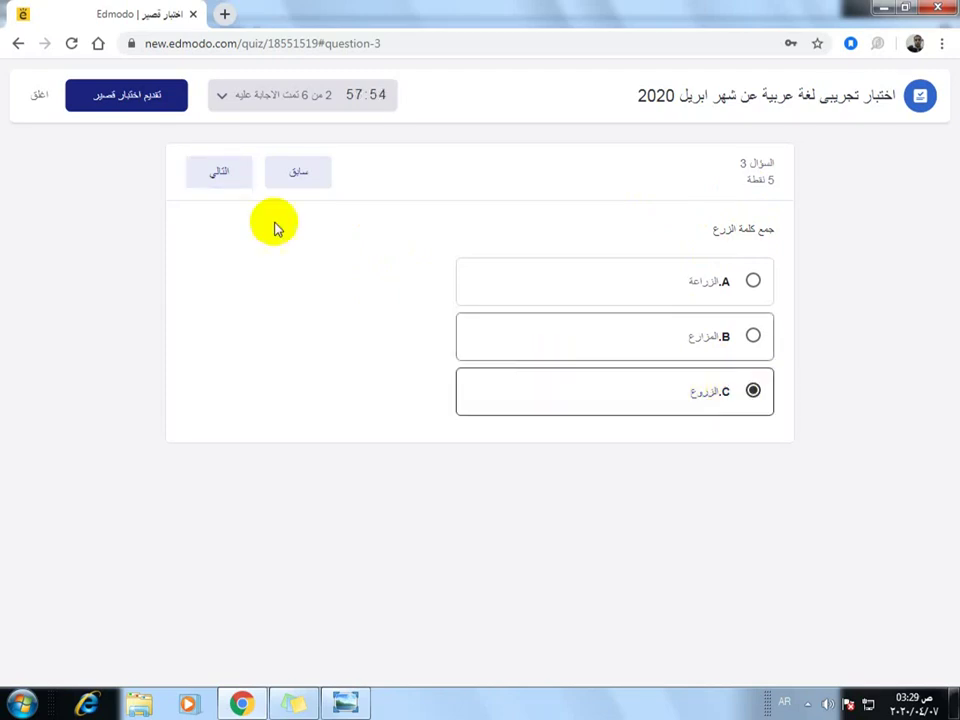
{"action": "left_click", "coordinate": [220, 174]}
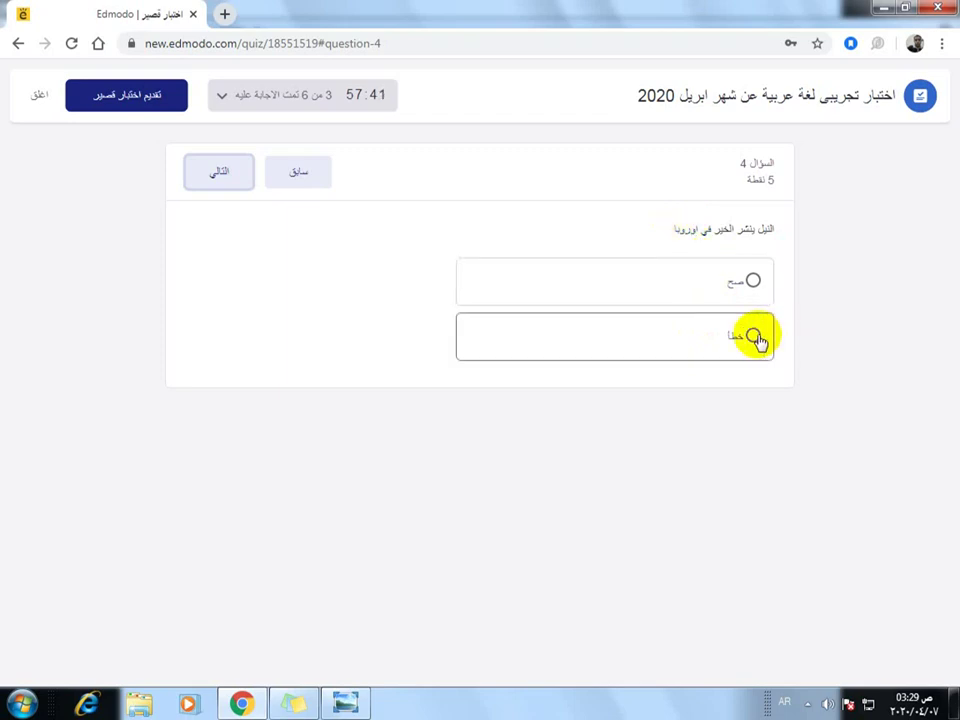
{"action": "left_click", "coordinate": [753, 337]}
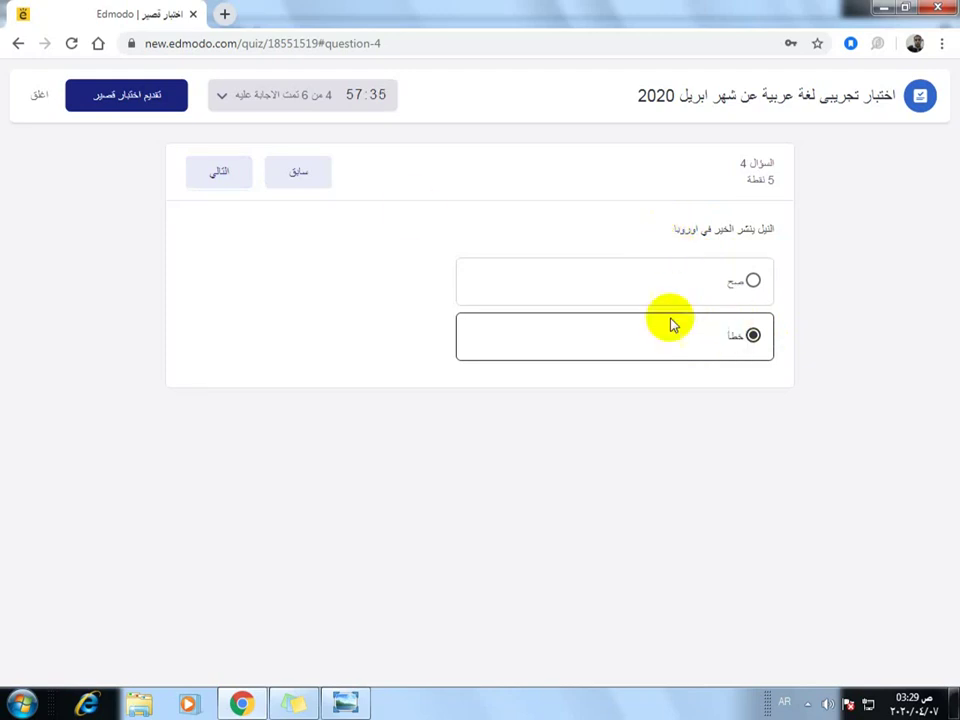
{"action": "left_click", "coordinate": [228, 178]}
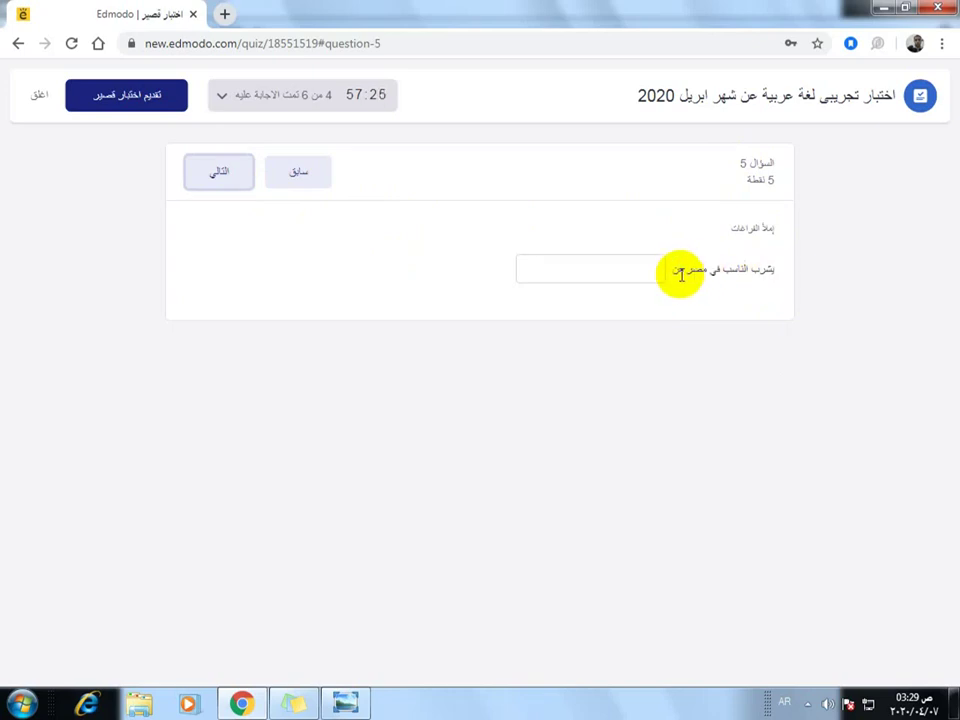
- Enter نهر النيل as question 5's fill-in-the-blank answer and continue to question 6
{"action": "left_click", "coordinate": [656, 268]}
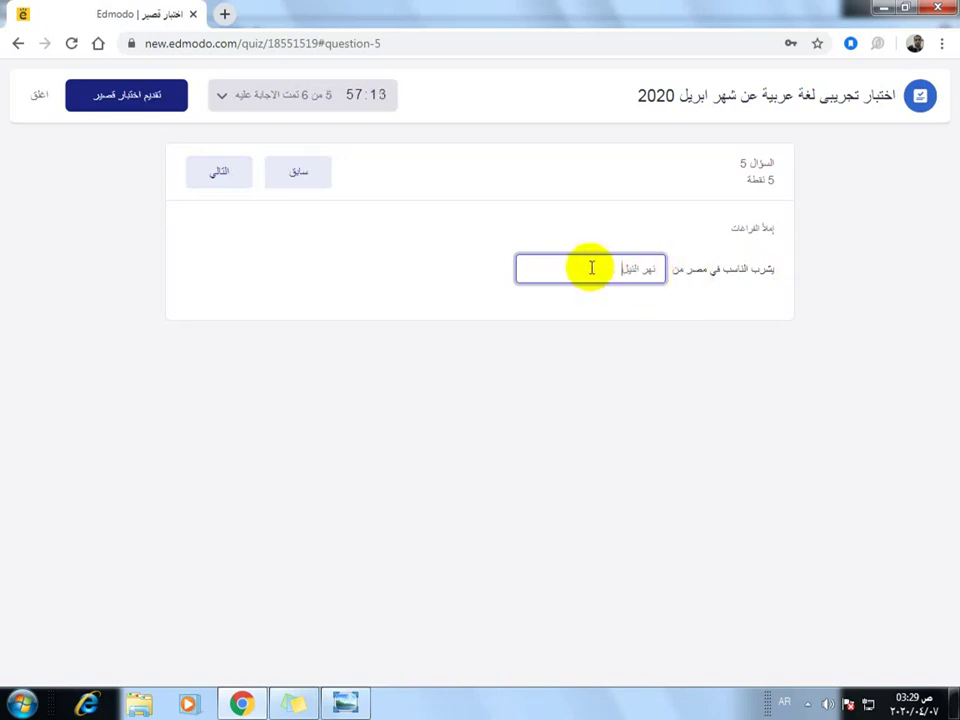
{"action": "left_click", "coordinate": [213, 178]}
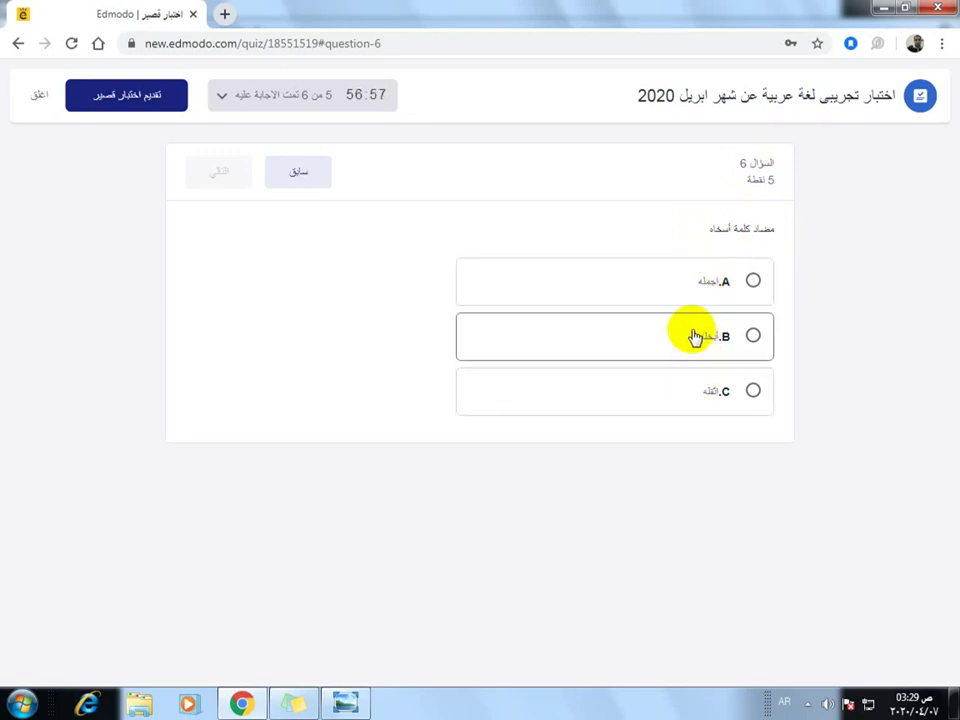
- Choose option B for question 6 and request submission of the quiz (تقديم اختبار قصير)
{"action": "left_click", "coordinate": [753, 337]}
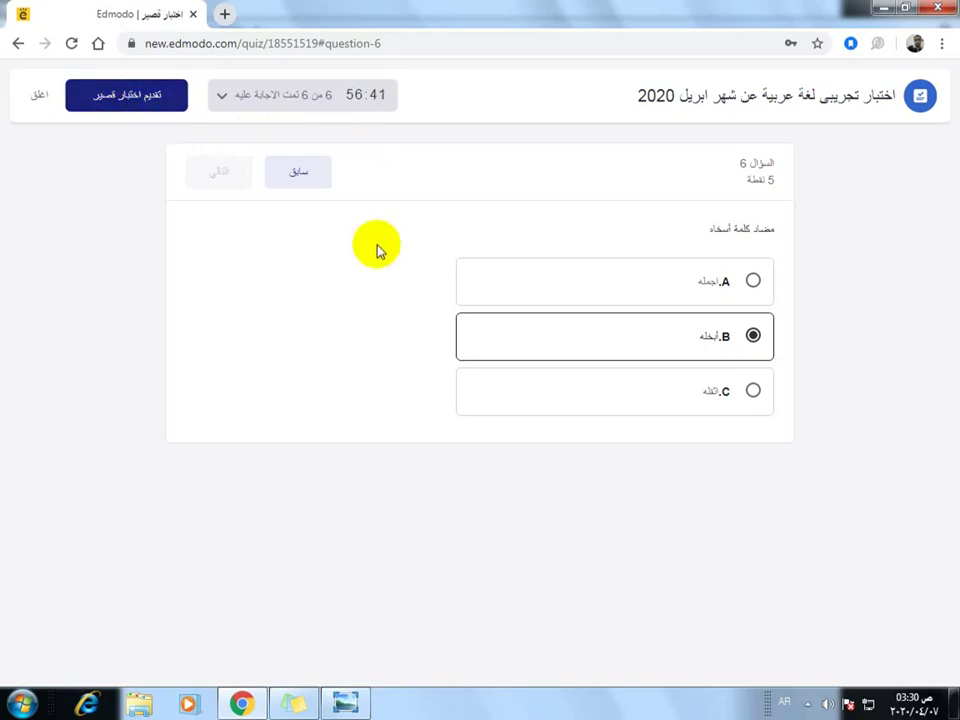
{"action": "left_click", "coordinate": [294, 177]}
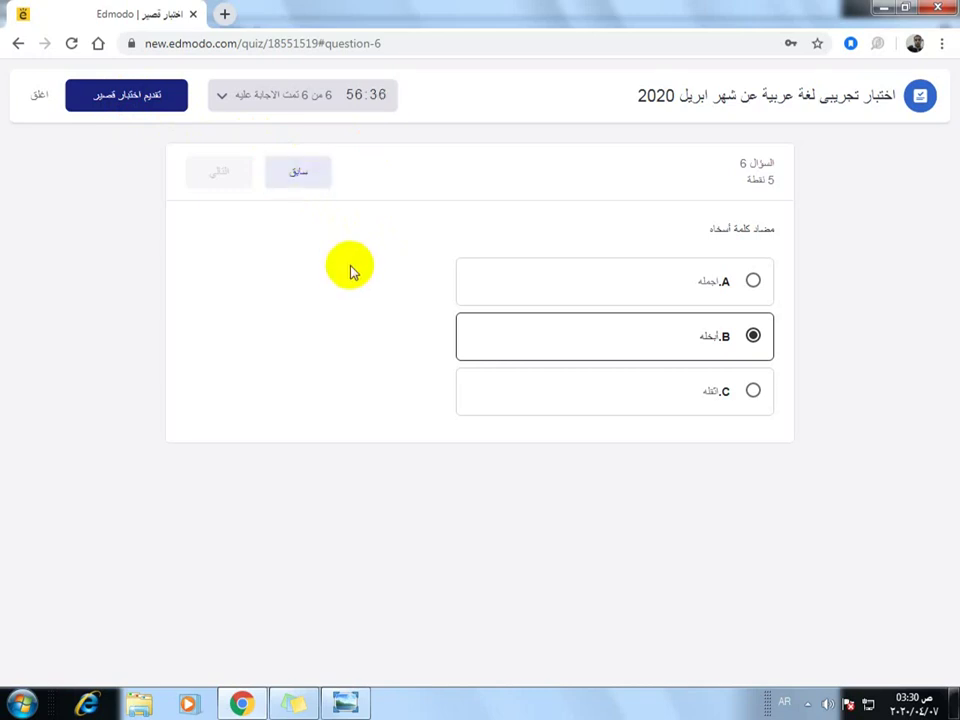
{"action": "left_click", "coordinate": [124, 100]}
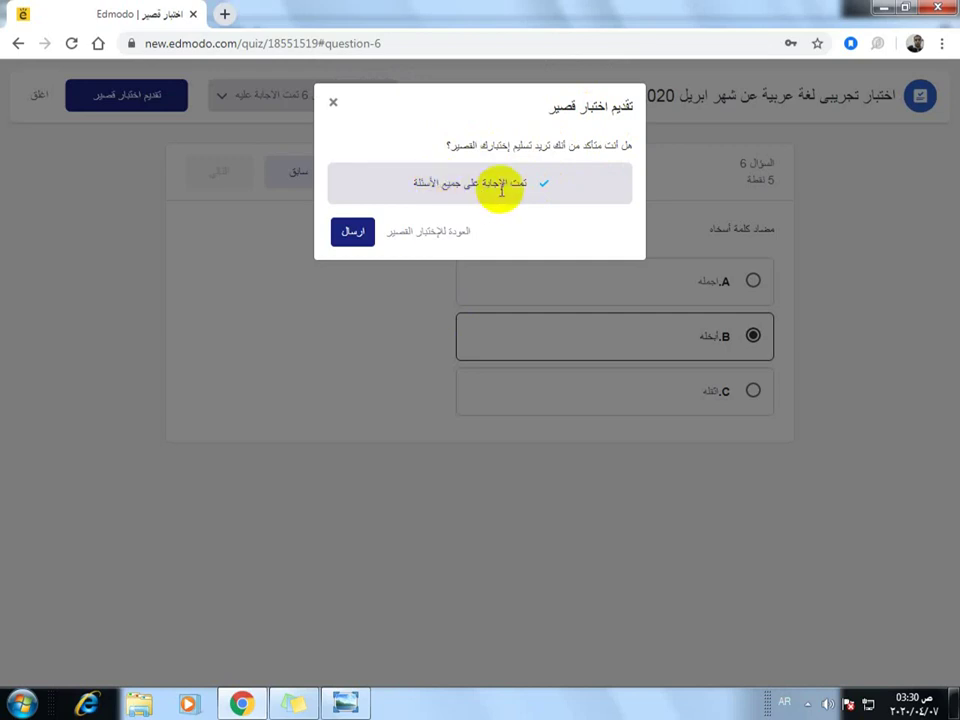
- Confirm sending the quiz answers (ارسال) for a 30/30 score, then go to the Home page
{"action": "left_click", "coordinate": [357, 236]}
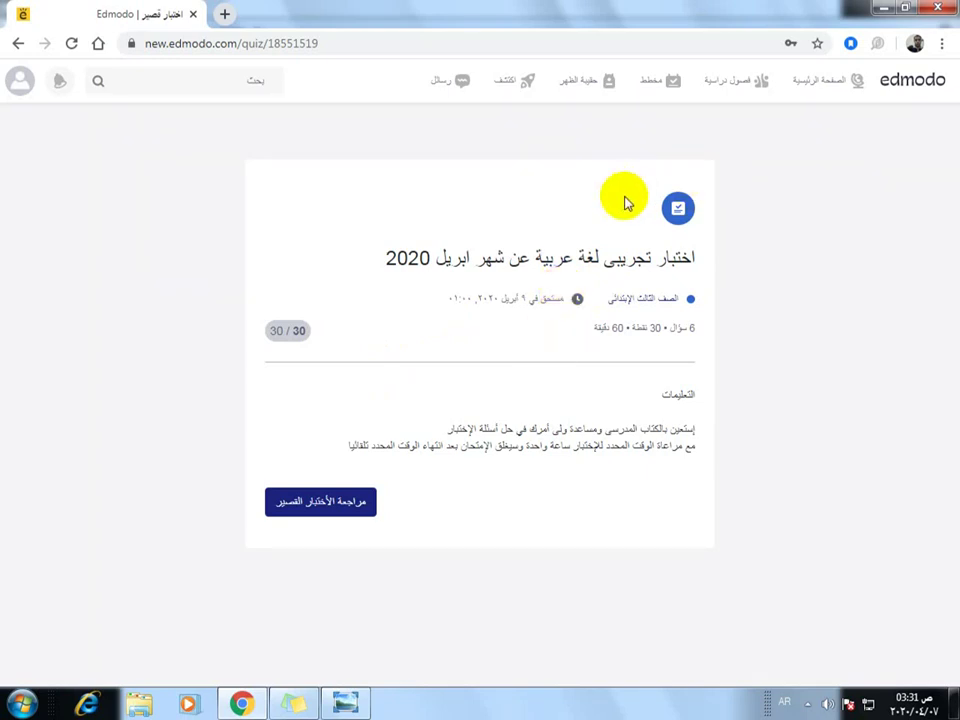
{"action": "left_click", "coordinate": [806, 90]}
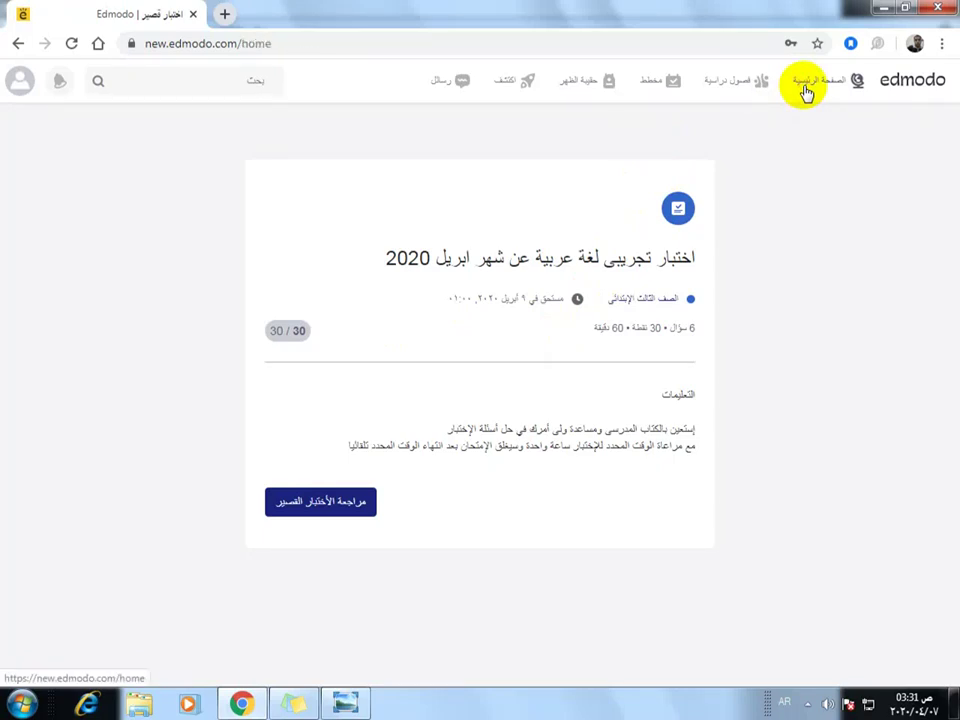